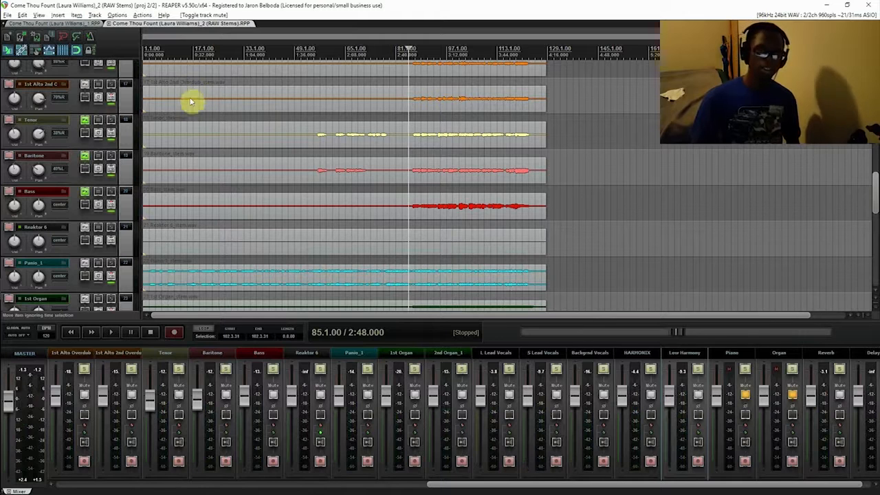
- Check the Low Harmony volume in the first project, and play the RAW Stems project from bar 87
click(61, 24)
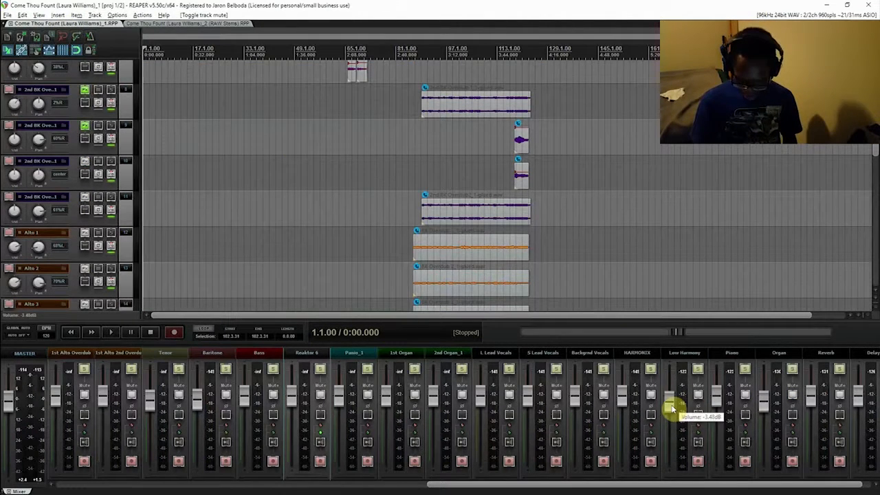
click(182, 23)
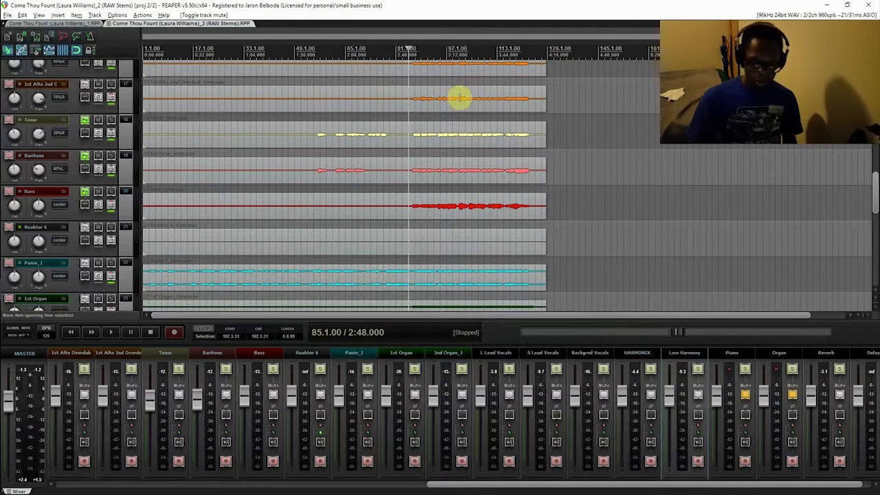
click(415, 51)
key(space)
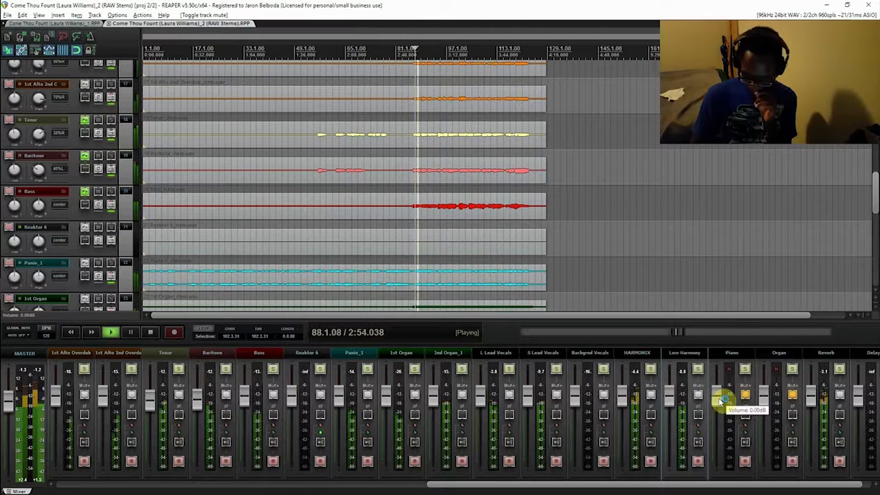
- Set the Low Harmony track's volume to exactly -3.48 dB in its routing settings and stop playback
mouse_move(672, 400)
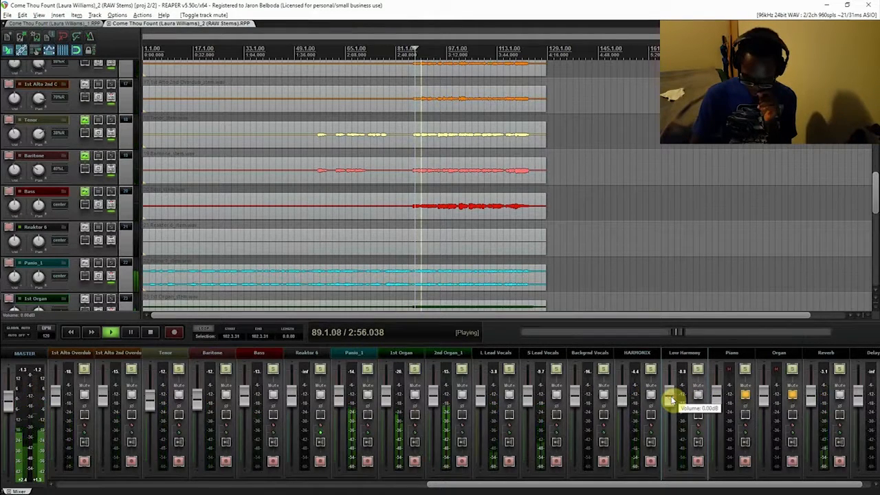
drag(673, 400, 673, 407)
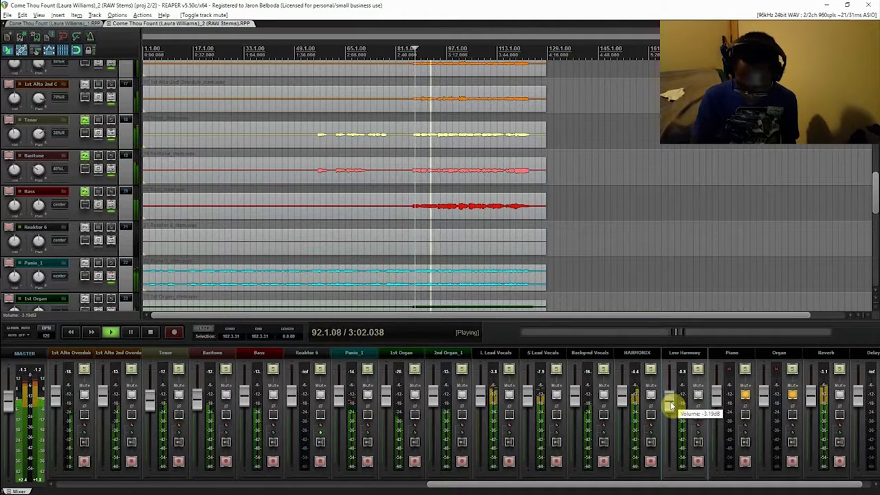
drag(672, 406, 672, 406)
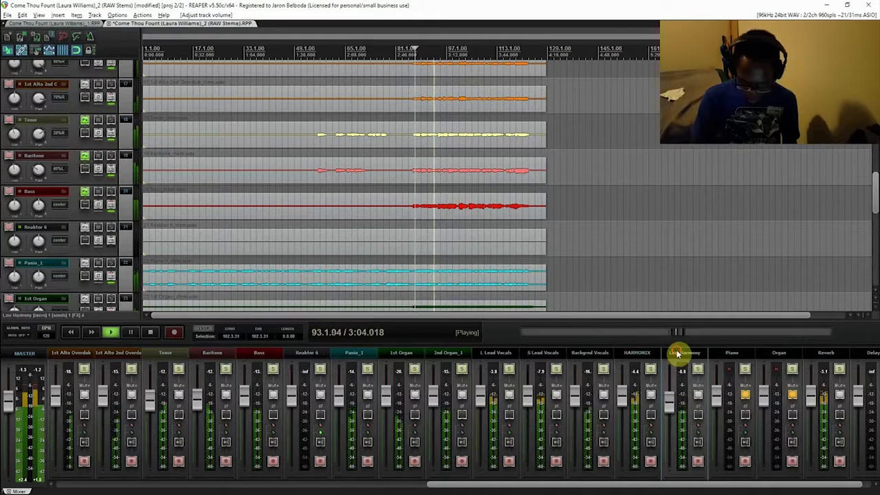
click(679, 353)
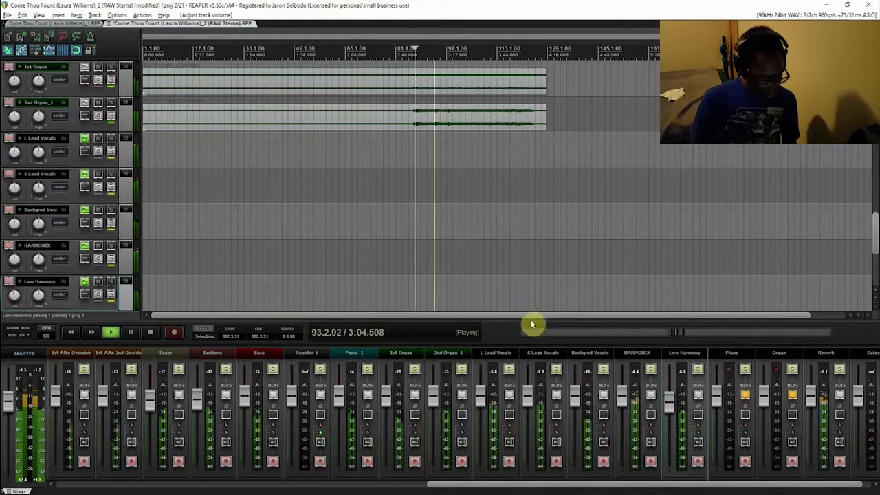
click(111, 294)
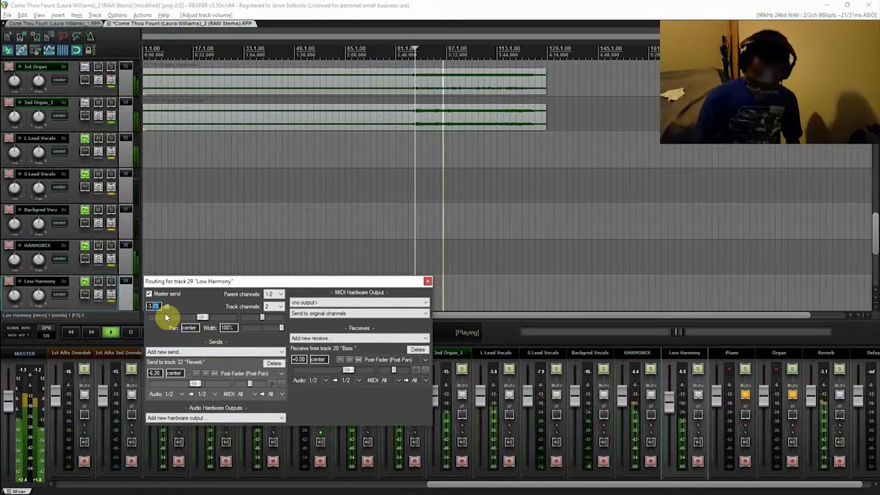
text(-3.48)
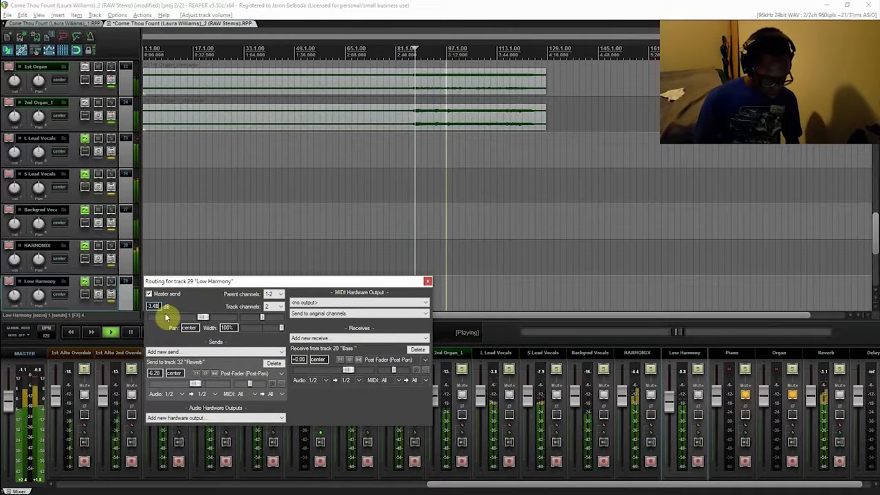
click(427, 283)
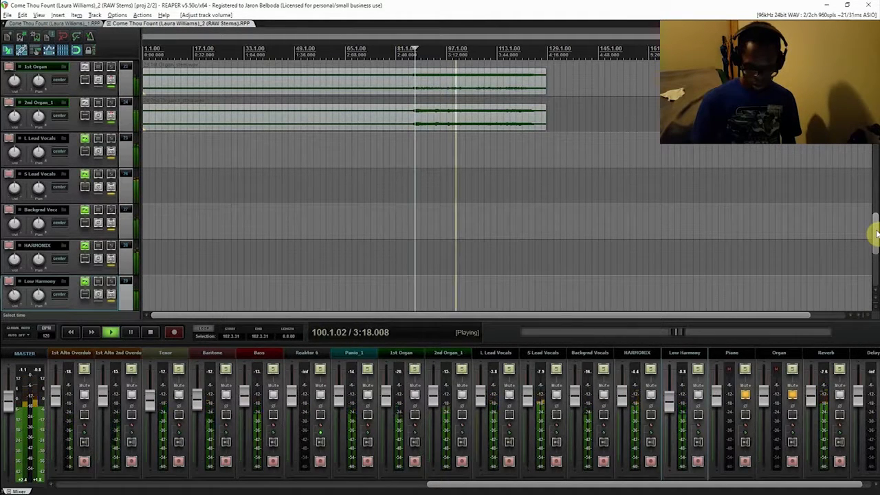
key(space)
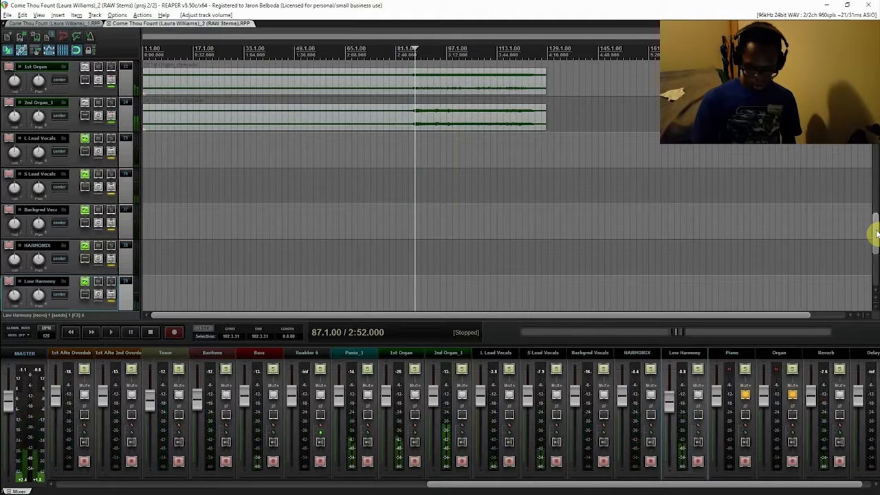
- Audition the full mix from bar 91 and again from bar 101
scroll(875, 227, up, 1)
drag(874, 226, 873, 174)
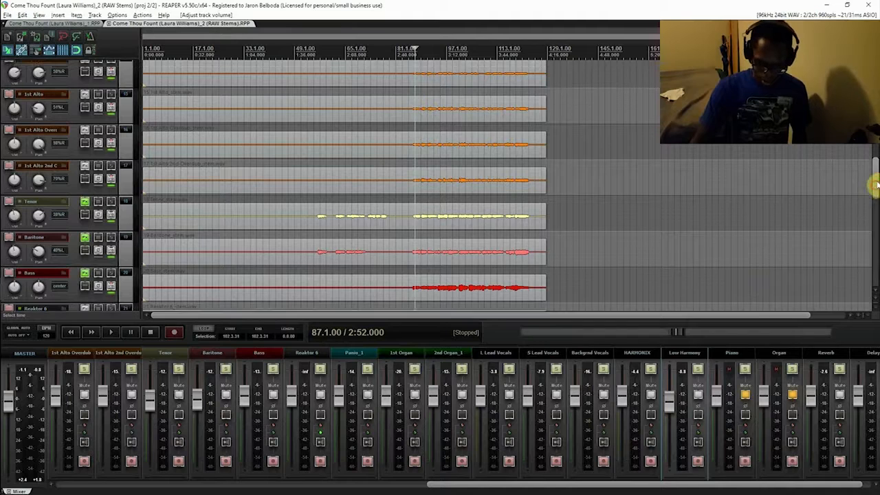
scroll(872, 189, down, 2)
click(408, 227)
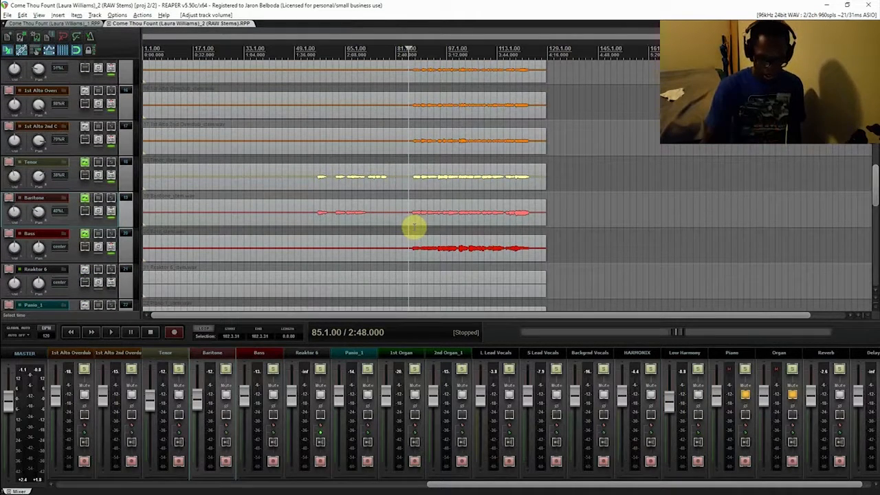
click(424, 233)
key(space)
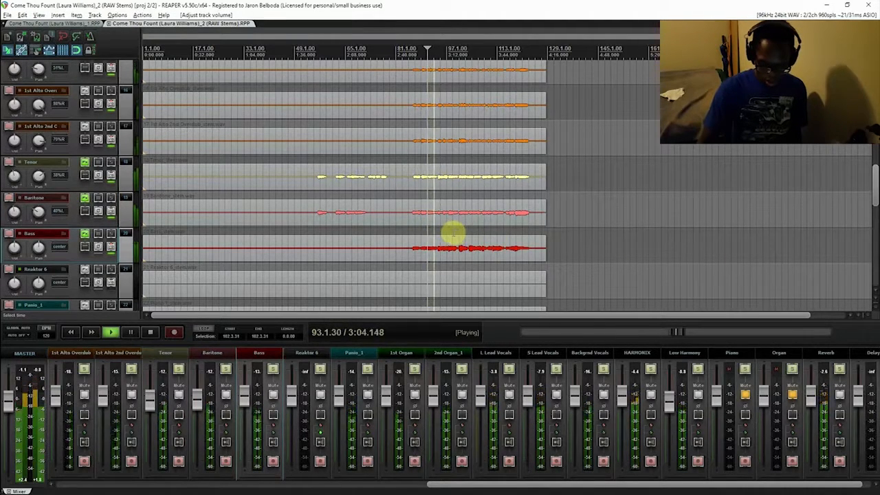
key(space)
click(456, 234)
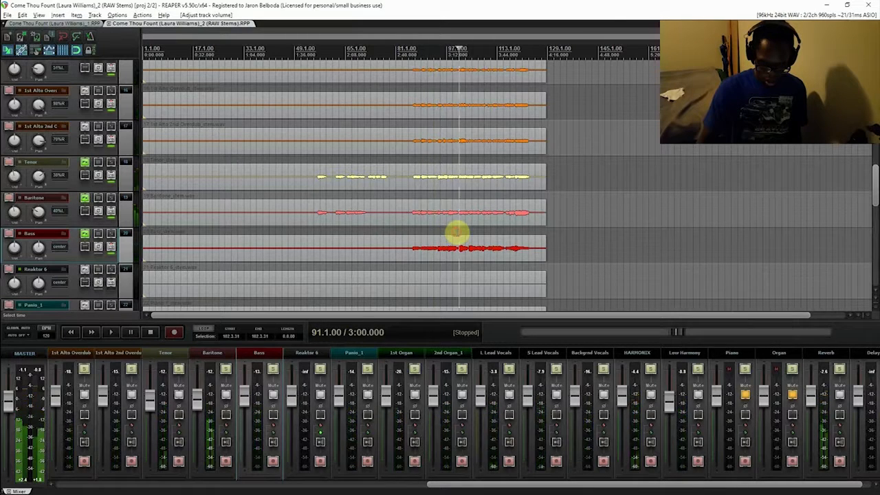
key(space)
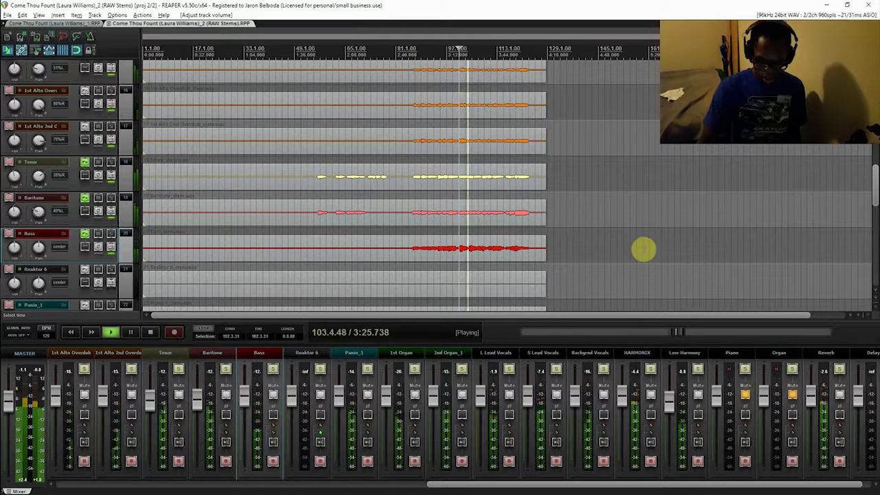
key(space)
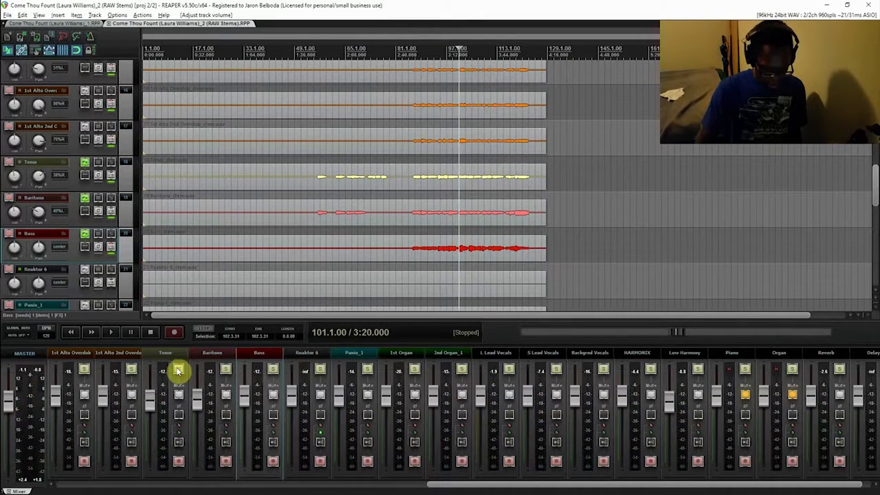
- Solo the Tenor, Baritone and Bass tracks and listen to them from bar 101
click(178, 369)
click(225, 369)
click(274, 370)
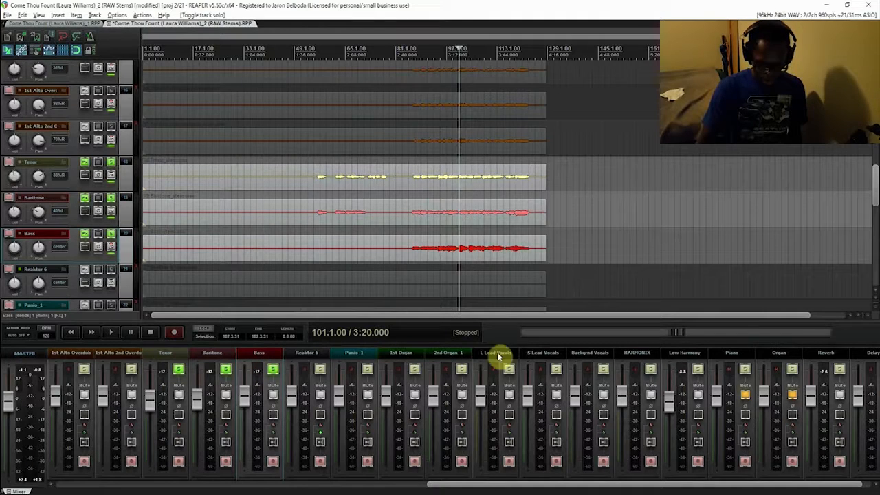
click(652, 371)
click(650, 370)
key(space)
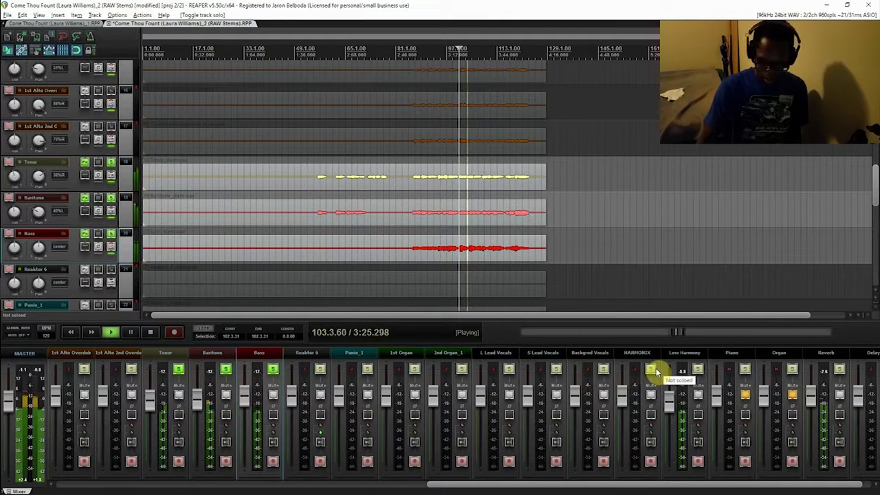
key(space)
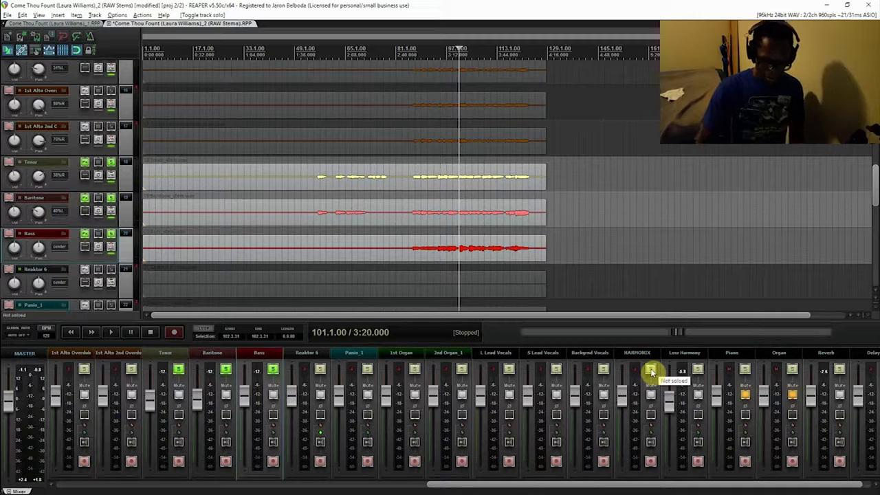
- Save the project and listen from bar 101 with HARMONIX soloed alongside the Tenor, Baritone and Bass tracks
click(650, 371)
key(ctrl+s)
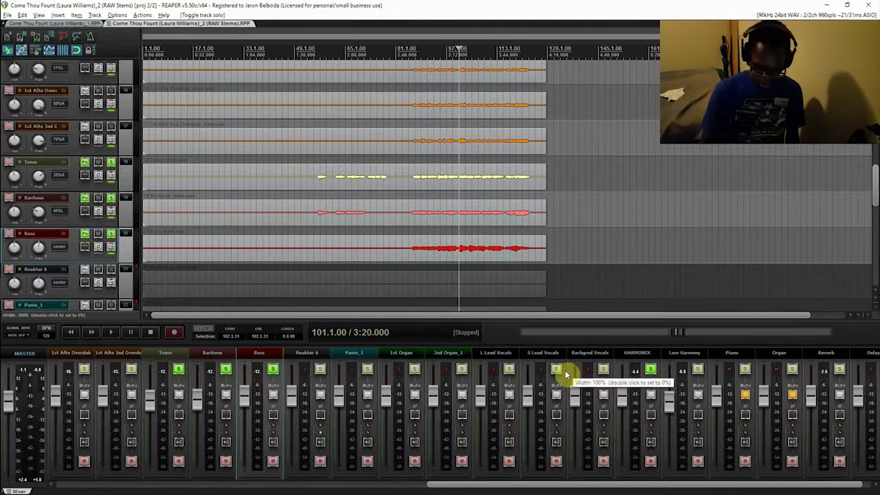
key(space)
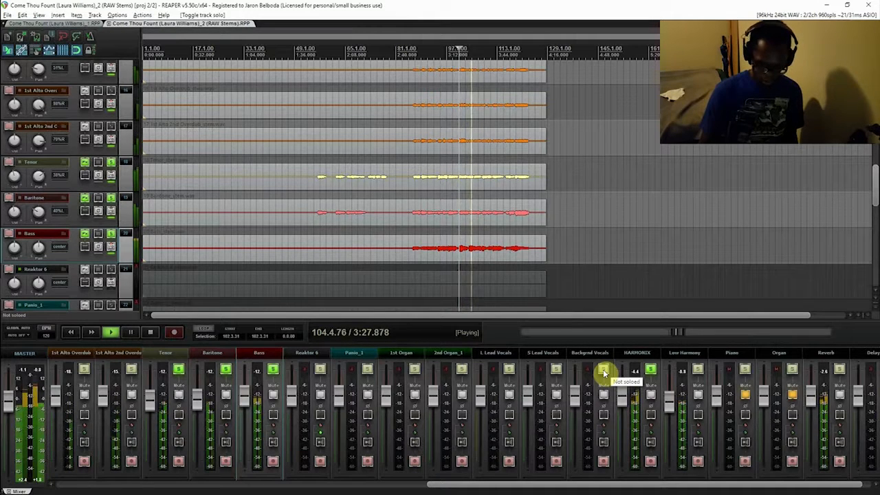
key(space)
- Unsolo HARMONIX and listen to the Tenor, Baritone and Bass tracks from bar 119
click(651, 371)
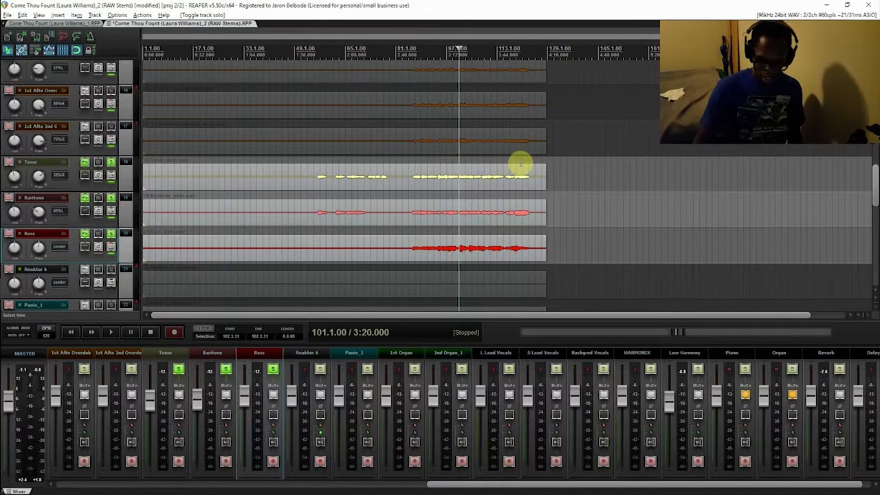
click(517, 163)
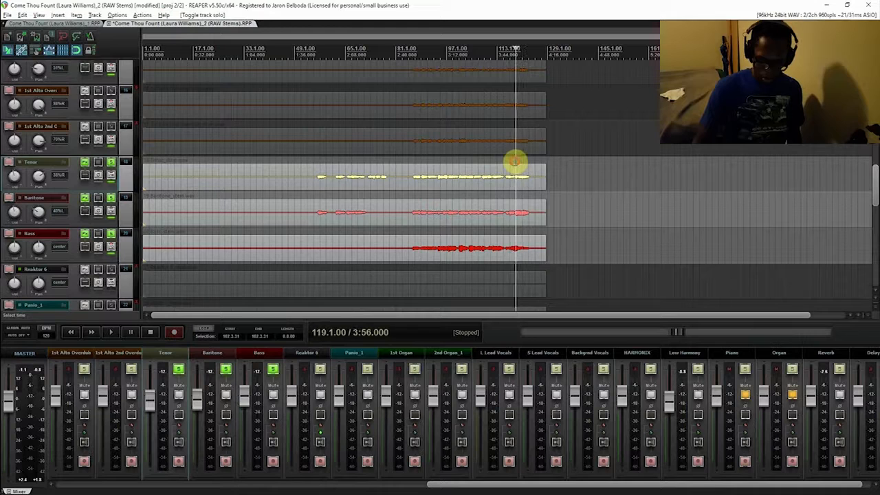
key(space)
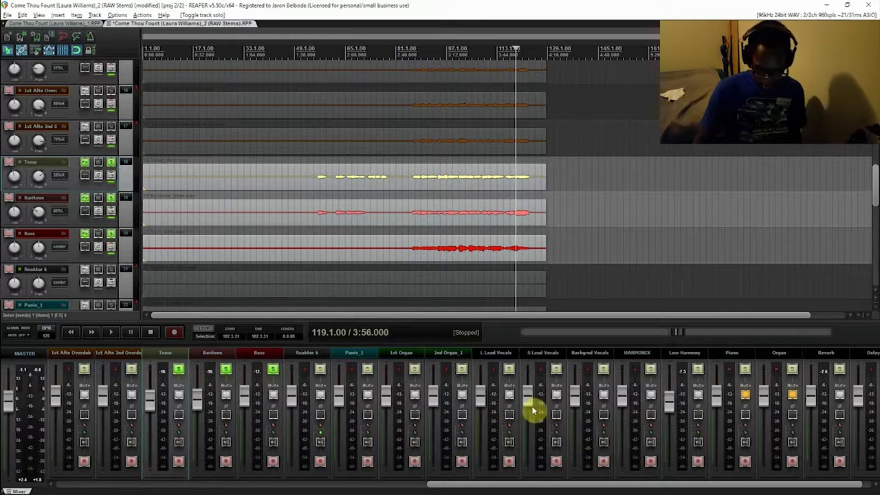
- Unsolo Bass, Baritone and Tenor, audition the full mix from bar 119, and save the project
click(273, 370)
click(225, 370)
click(178, 371)
key(space)
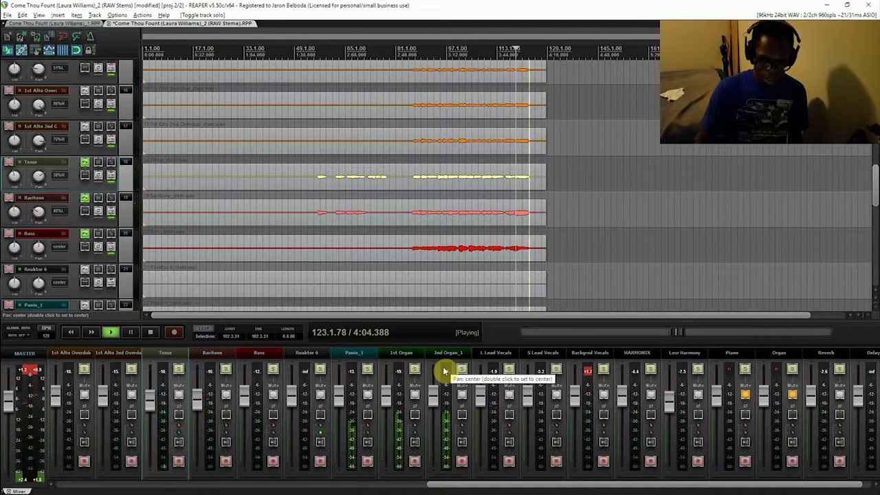
key(space)
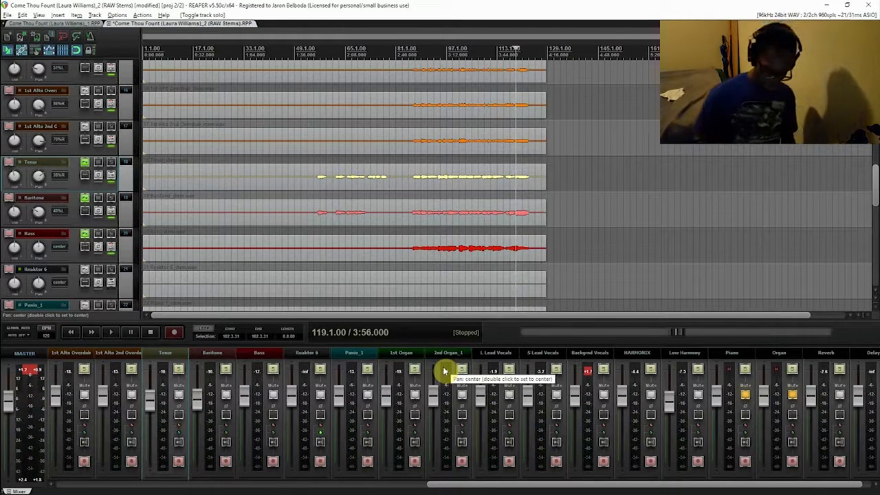
key(ctrl+s)
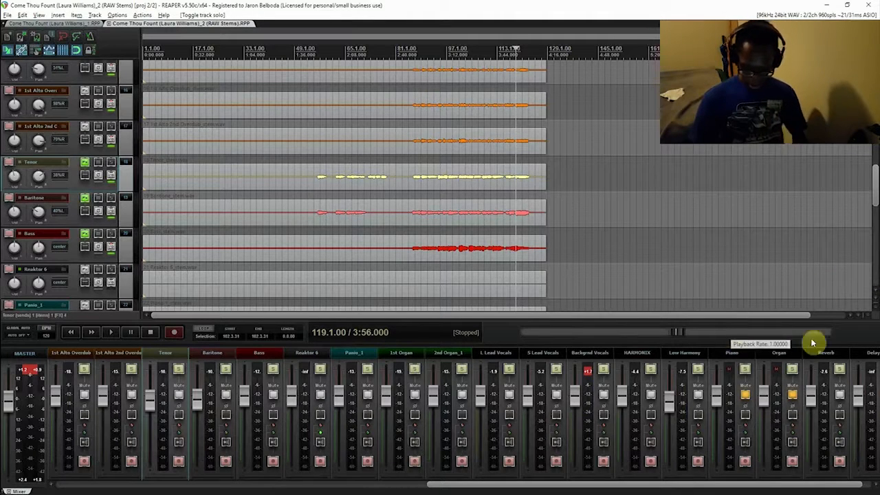
- Unmute the Piano bus and play the song from bar 15, where the first lead vocal enters
click(745, 395)
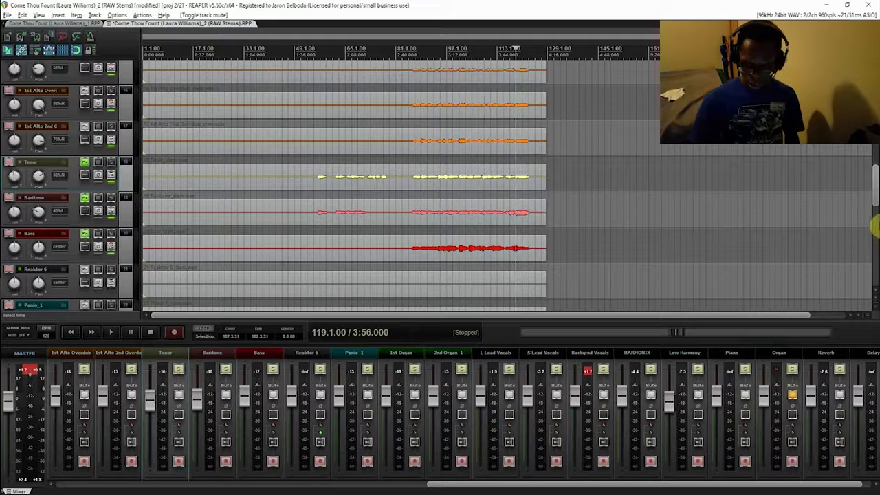
drag(874, 198, 874, 91)
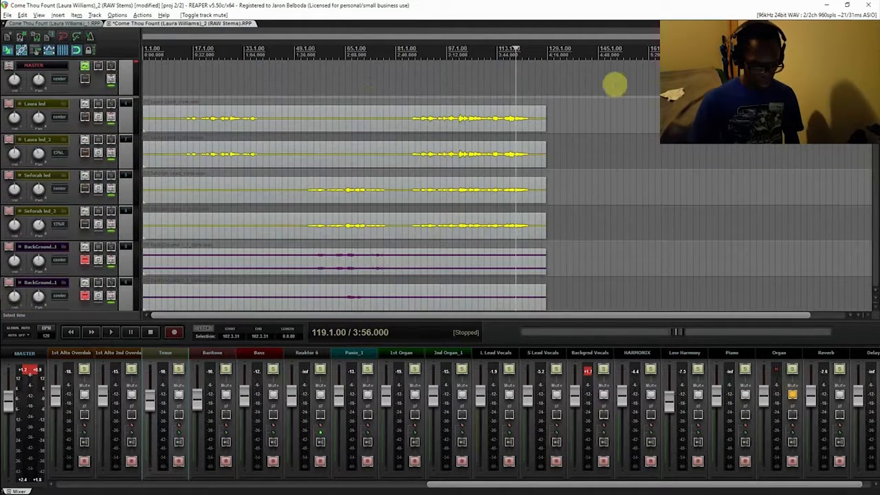
click(187, 98)
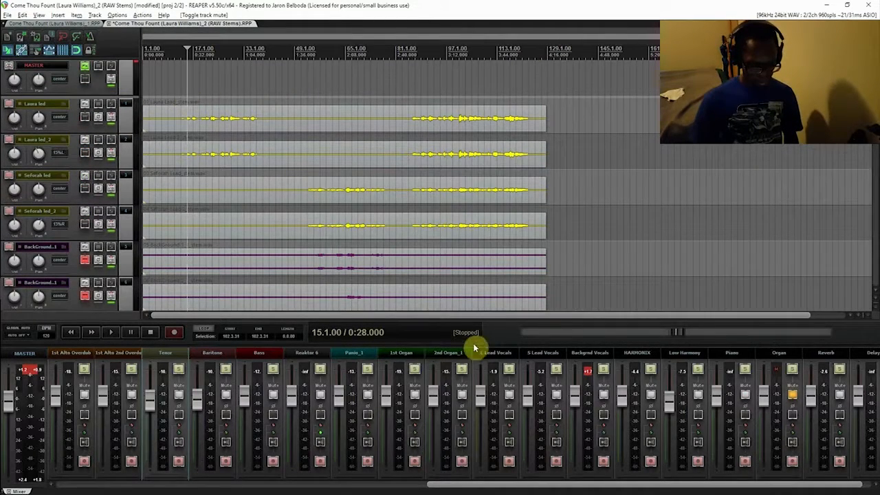
key(space)
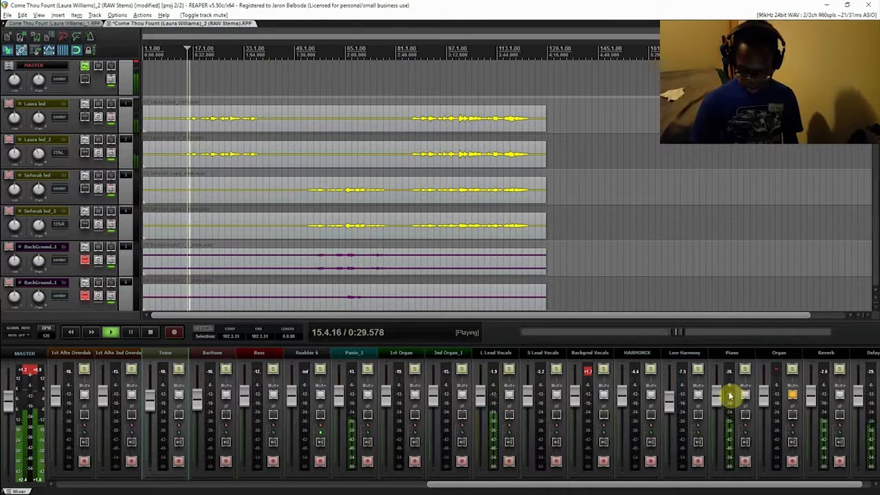
- Open the Piano bus's effects chain, enable its bypassed effects and listen to the song with them active
click(732, 355)
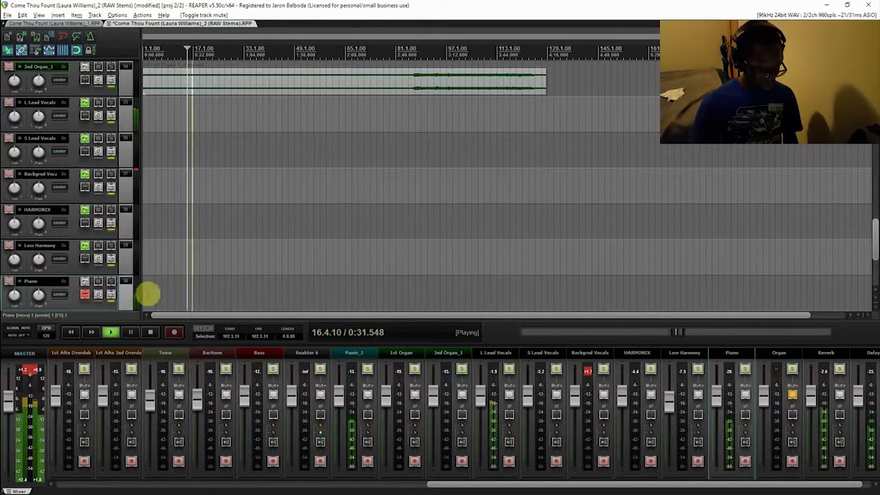
click(84, 281)
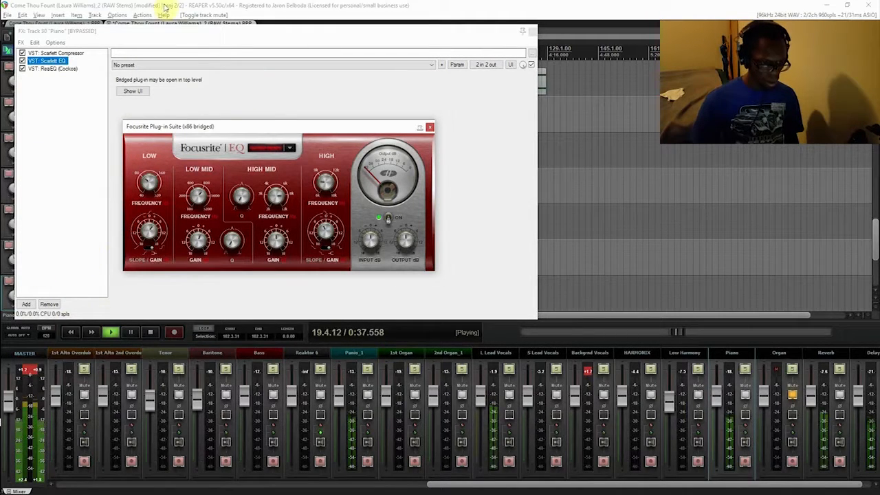
drag(32, 32, 271, 39)
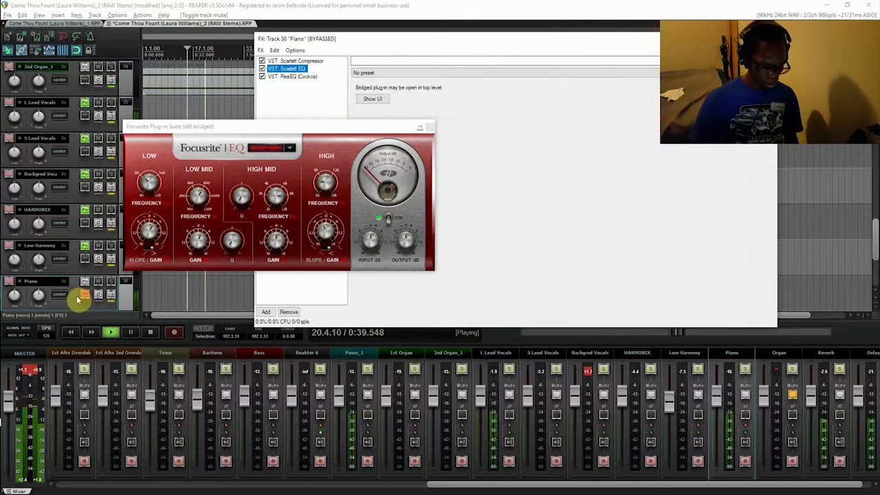
click(85, 295)
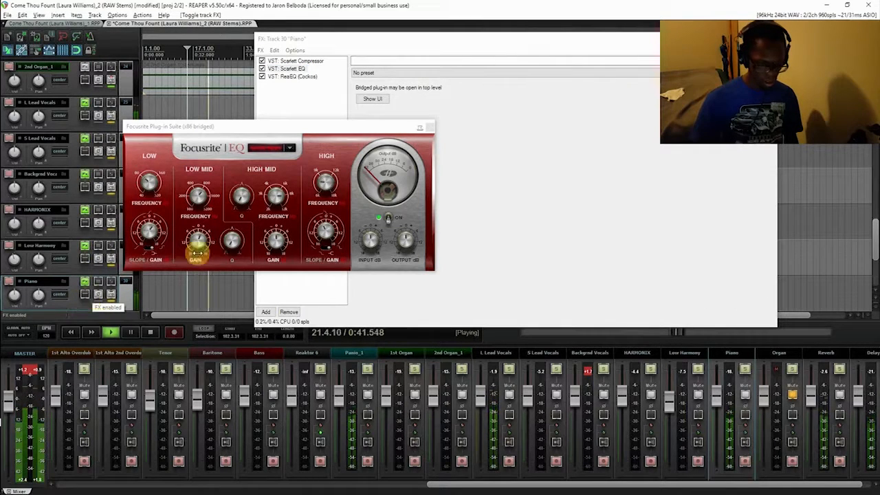
click(430, 128)
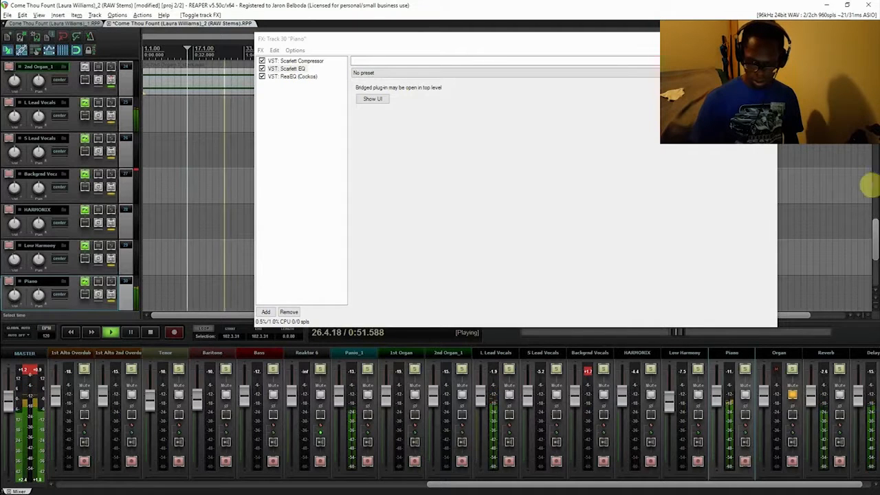
drag(870, 250, 864, 167)
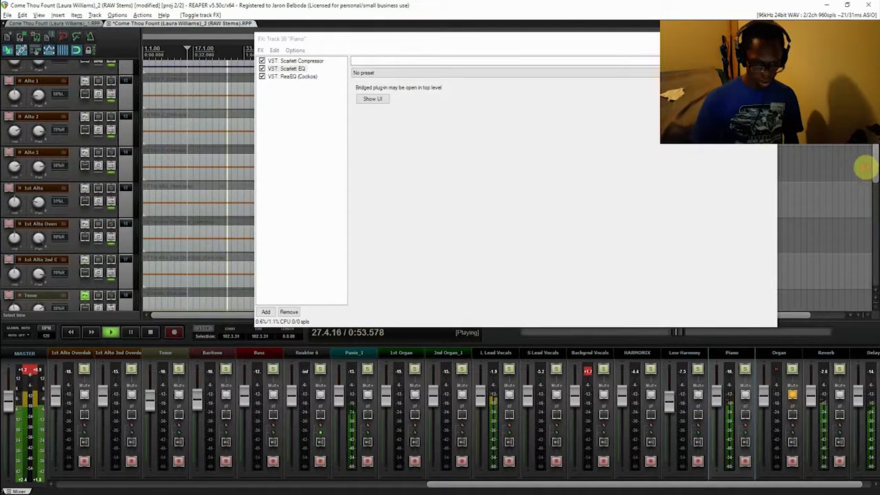
key(space)
- Examine the Scarlett Compressor and Scarlett EQ settings on the Piano bus and close its effects chain
click(297, 70)
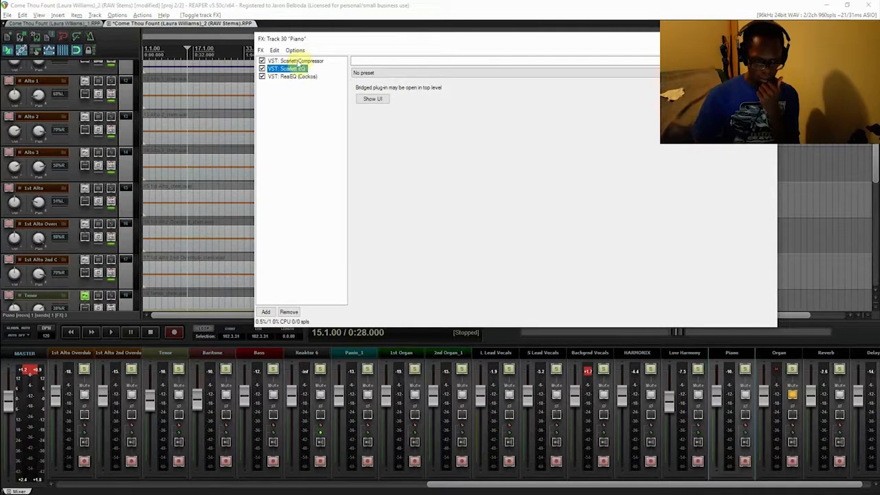
double_click(300, 61)
double_click(297, 70)
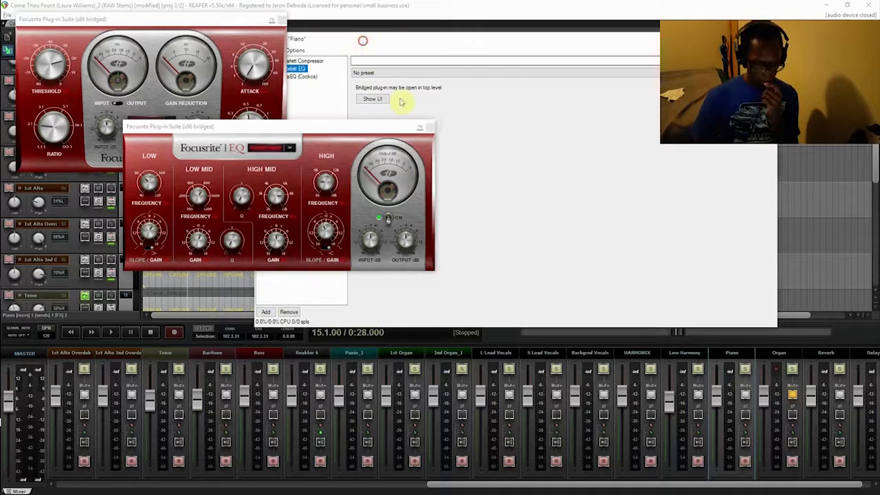
click(430, 127)
click(282, 20)
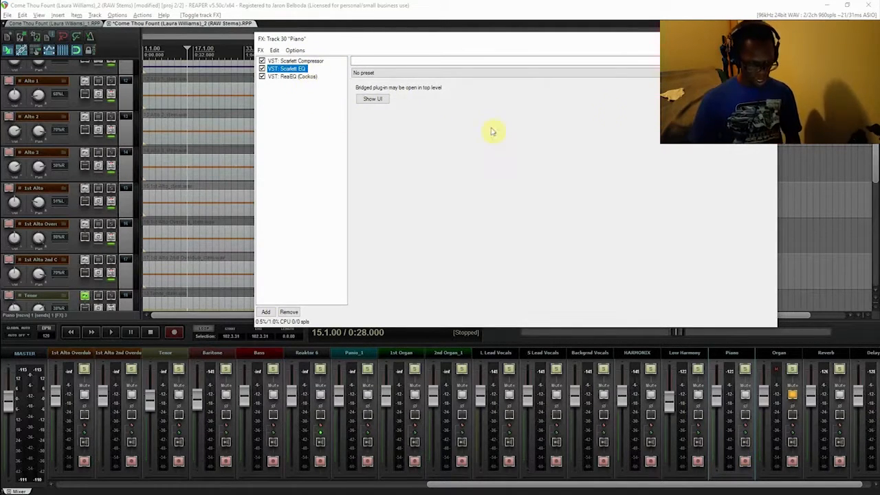
click(766, 38)
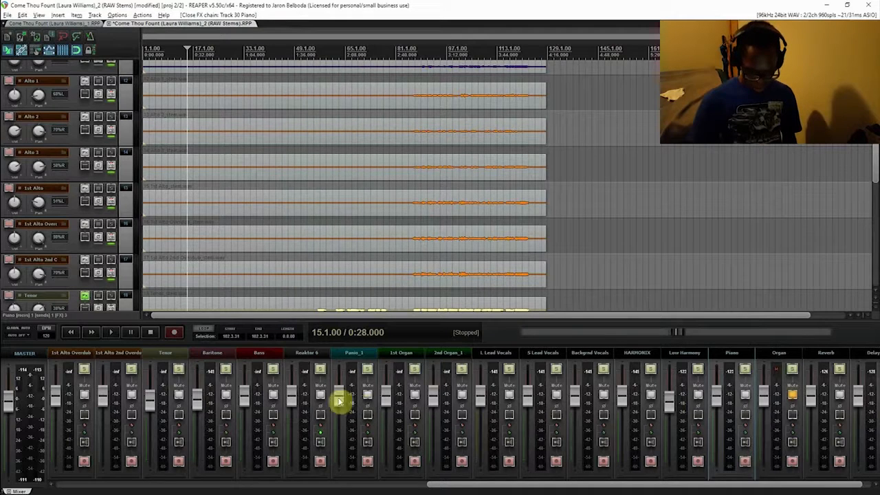
- Check the Panio_1 track for inserted effects without adding any plug-in
click(351, 353)
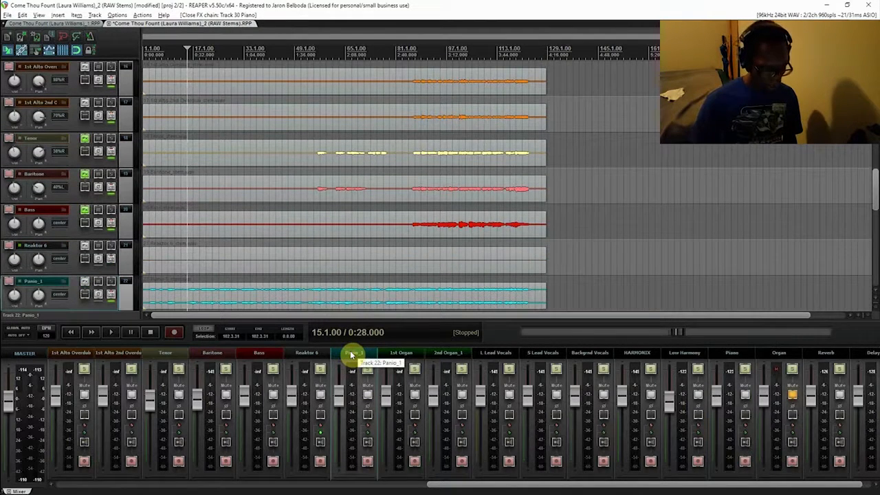
click(84, 284)
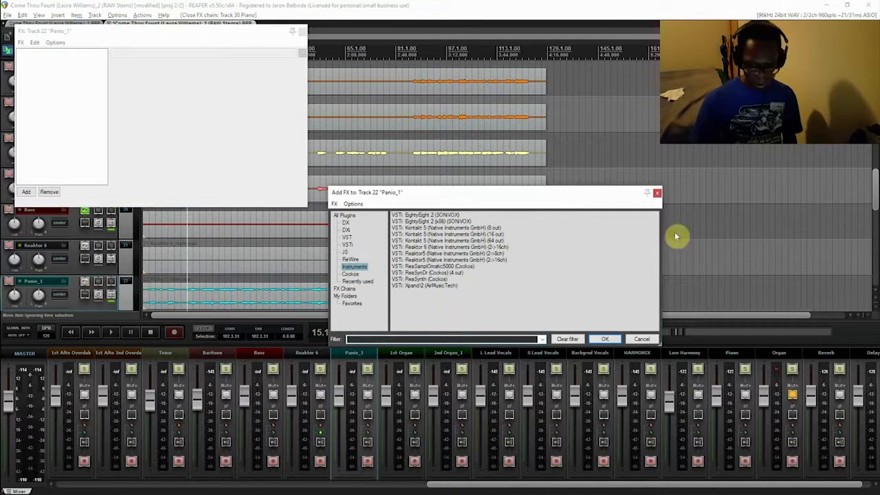
click(657, 192)
click(301, 31)
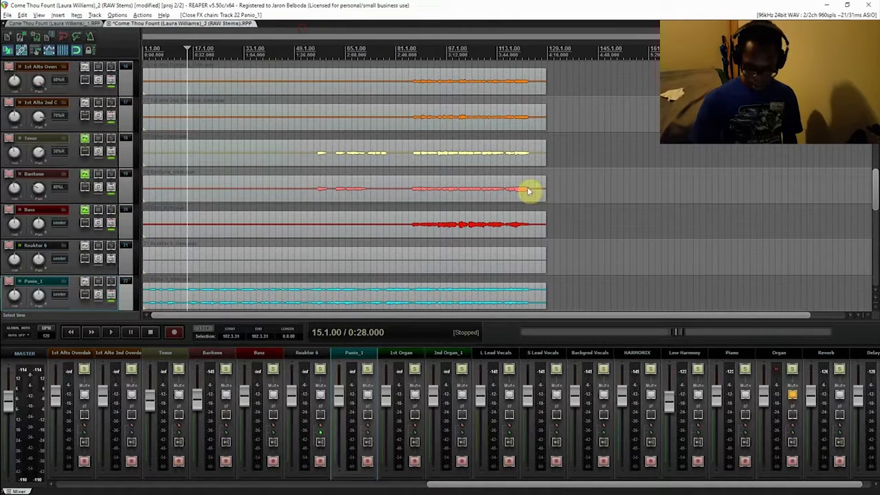
- Open ReaEQ in the Piano bus's effects chain and show the settings of band 3
click(735, 356)
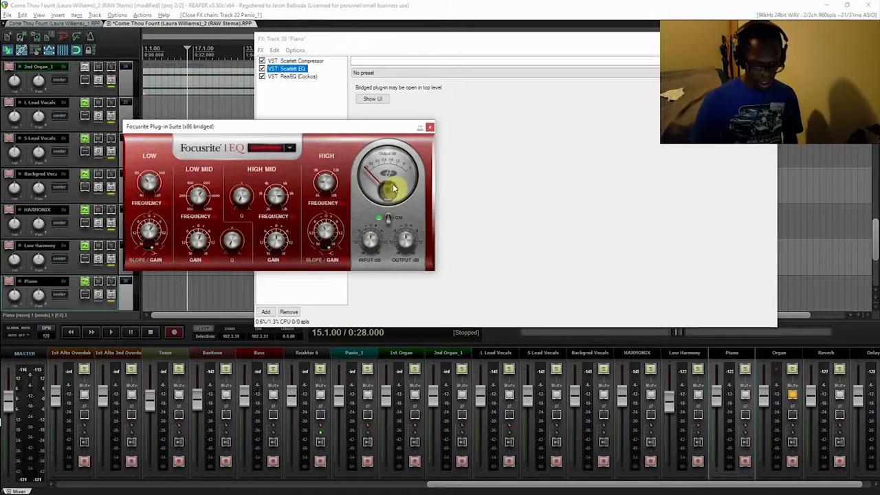
click(295, 76)
click(427, 133)
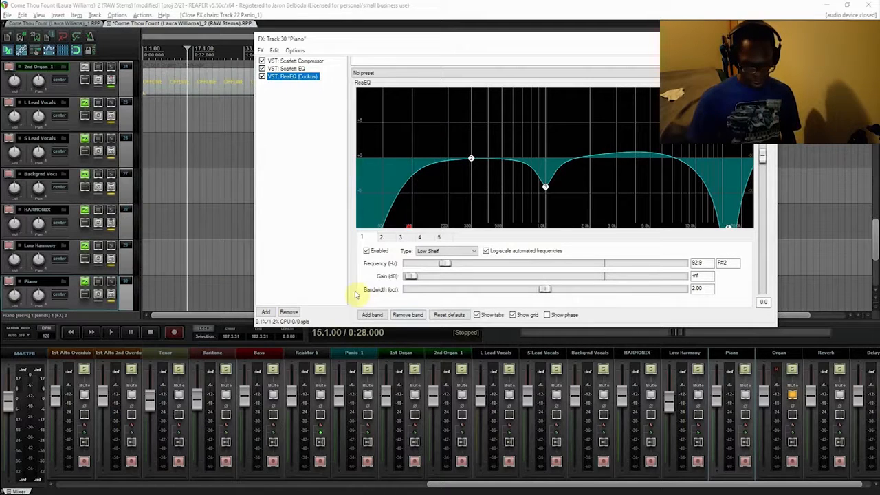
click(400, 237)
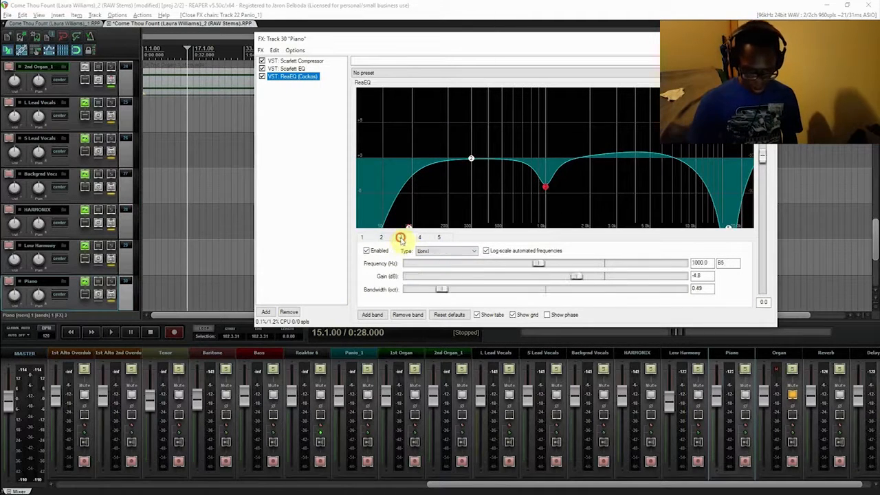
- Compare the piano from bar 15 with ReaEQ band 3 disabled and enabled, leave it enabled and close the effects chain
key(space)
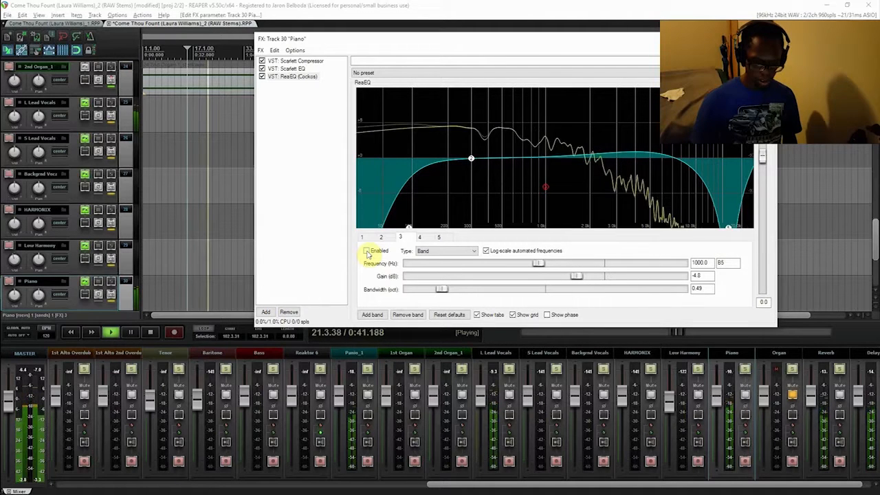
key(space)
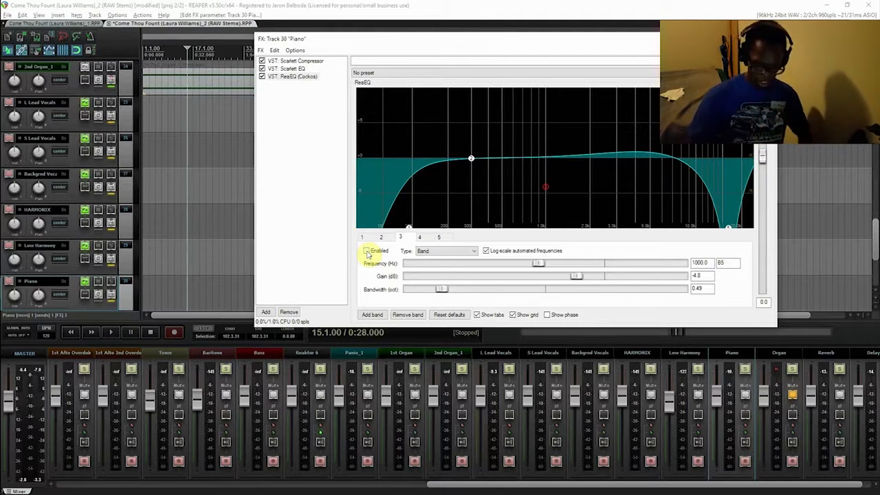
key(space)
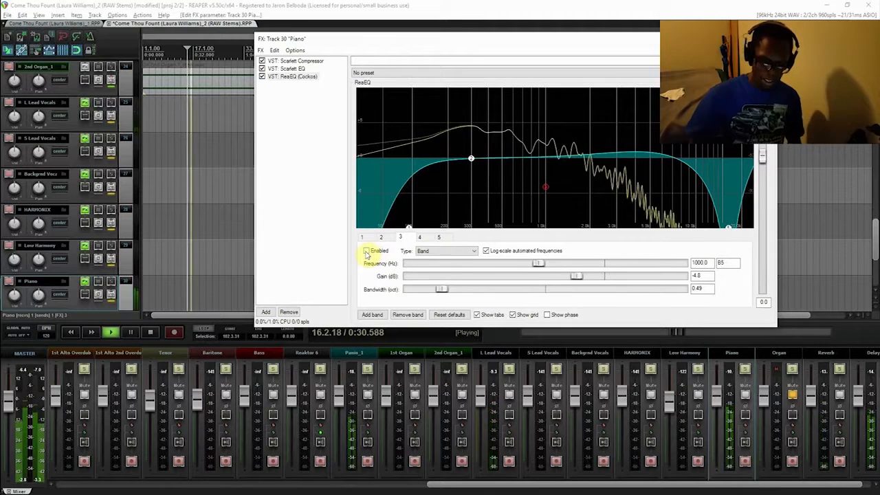
click(366, 252)
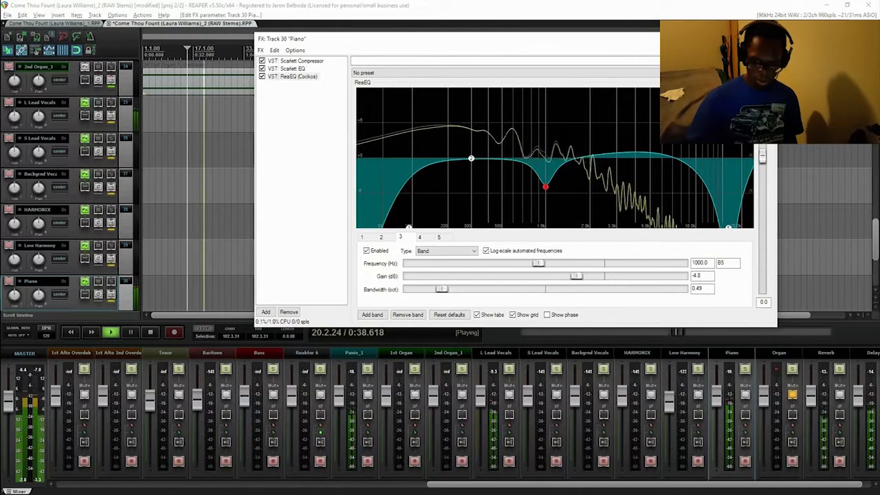
click(765, 39)
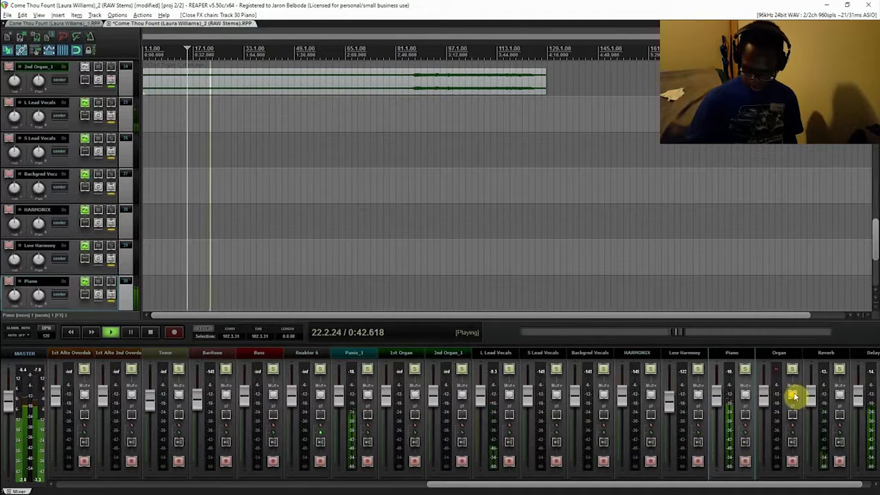
- Unmute the Organ bus, stop playback and save the project
click(792, 397)
drag(875, 251, 874, 185)
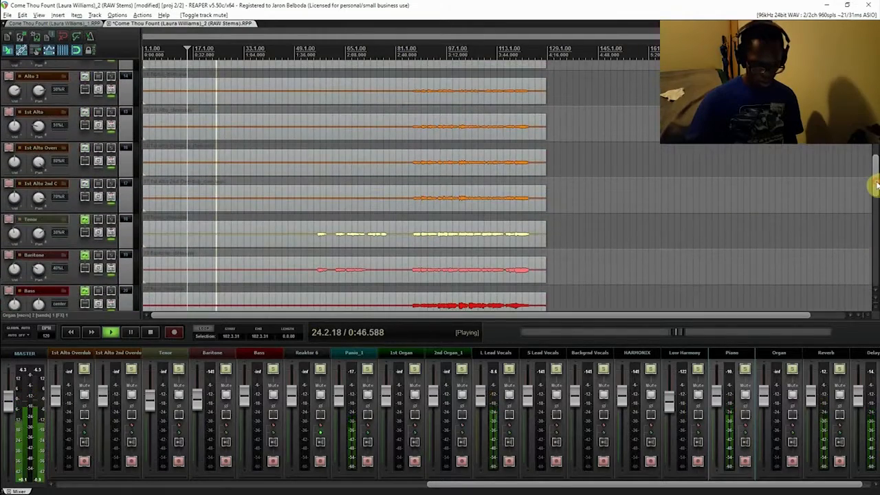
key(space)
drag(875, 181, 874, 66)
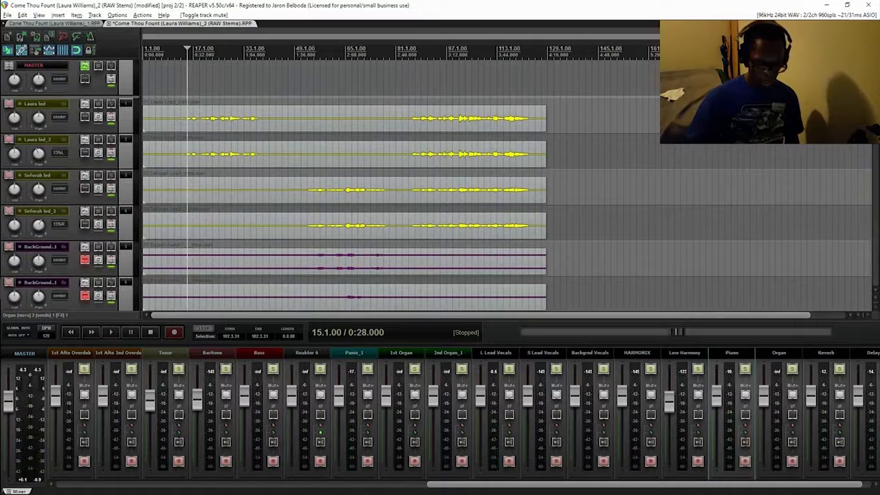
key(ctrl+s)
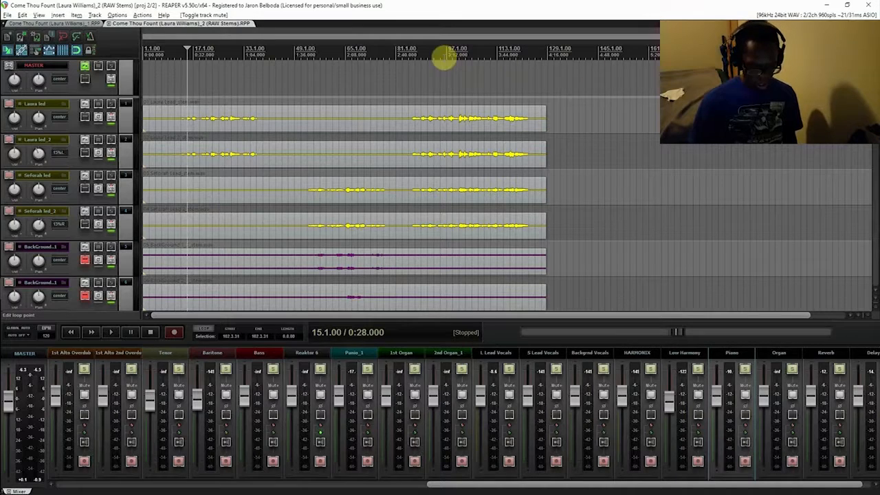
- Play the song from bar 53, where the second lead vocal enters, and check the tracks while listening
click(308, 99)
key(space)
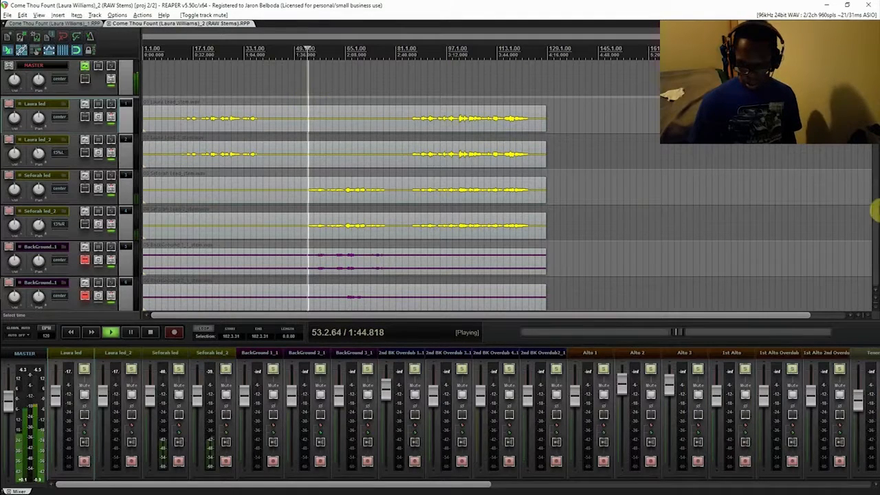
scroll(805, 244, down, 1)
scroll(343, 93, up, 2)
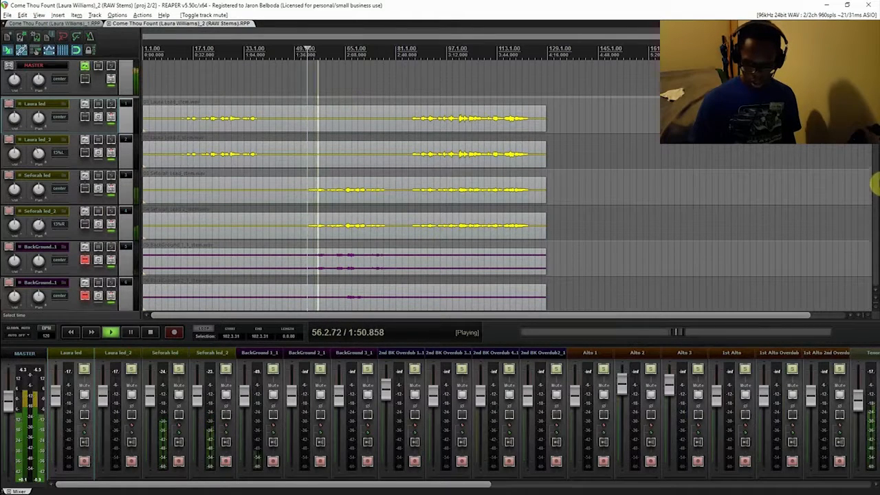
drag(875, 86, 875, 204)
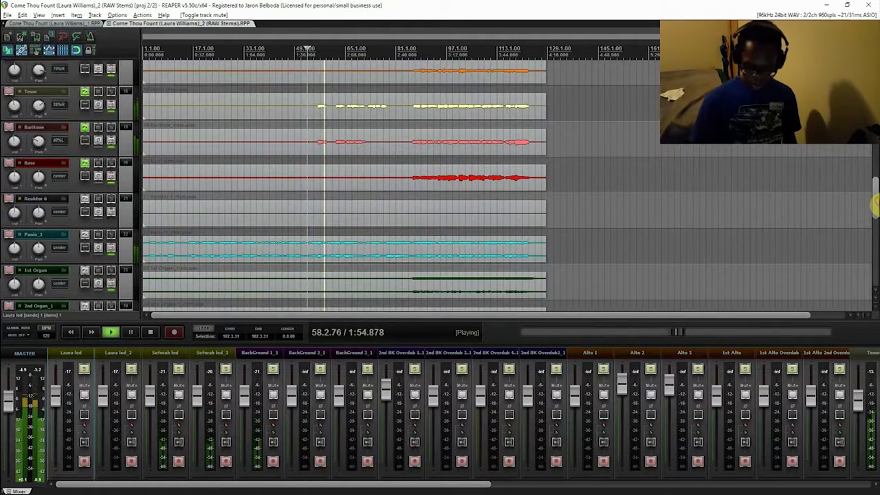
key(space)
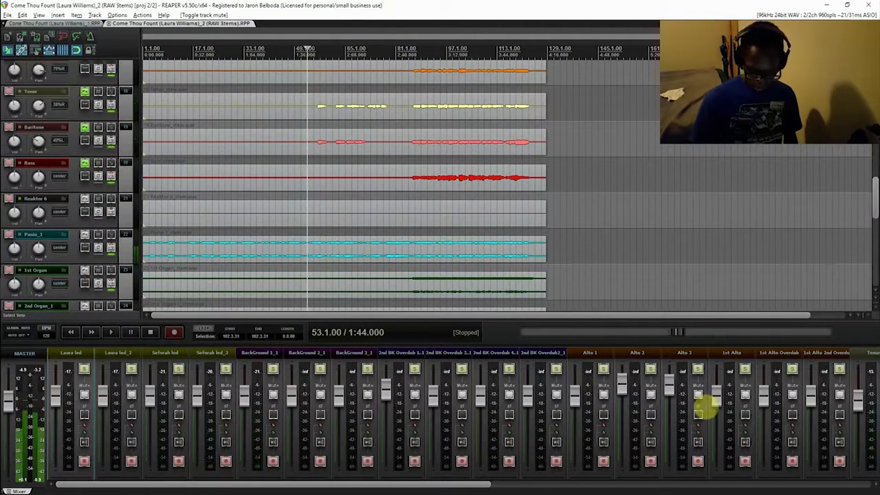
- Try to unmute the HARMONIX bus and listen to the song from bar 53
drag(447, 484, 740, 489)
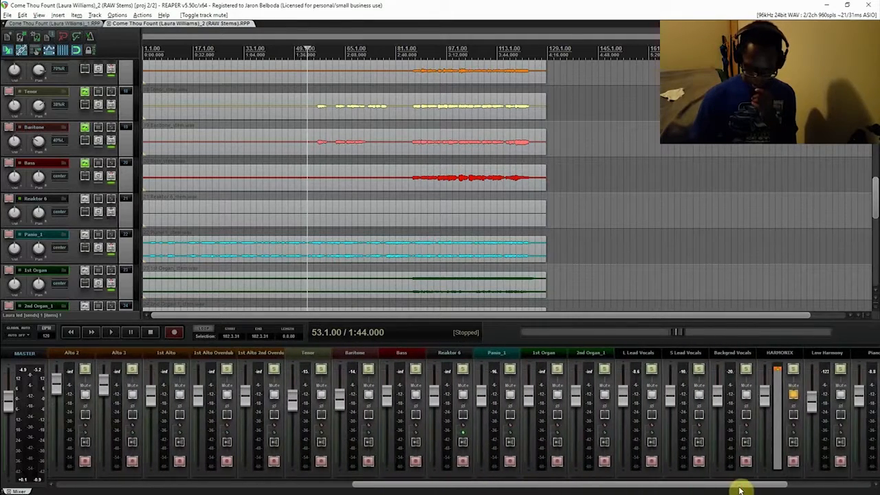
click(588, 354)
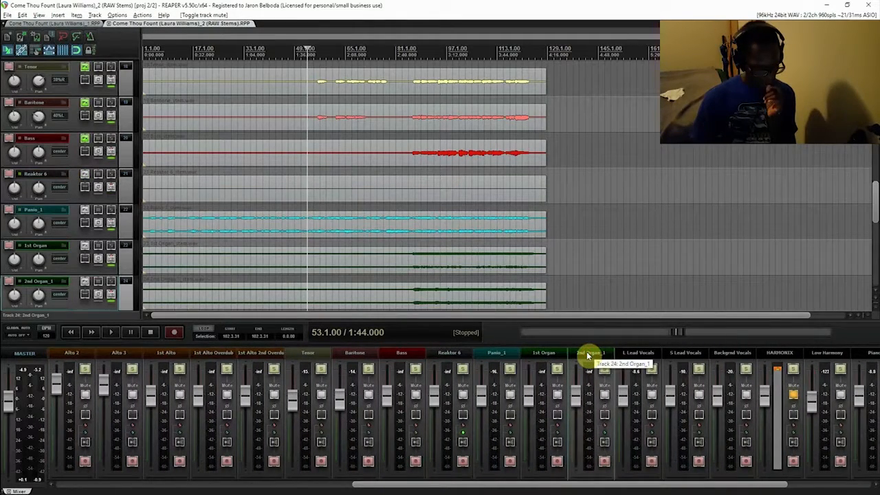
click(778, 354)
click(792, 396)
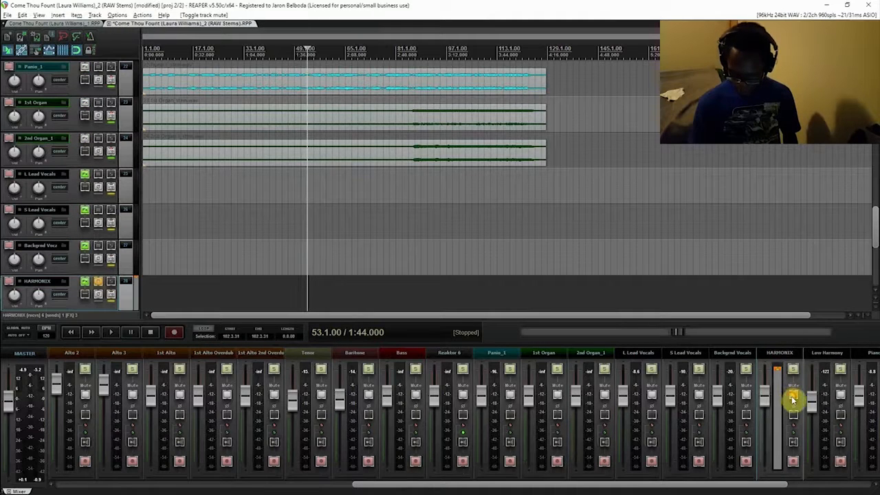
key(space)
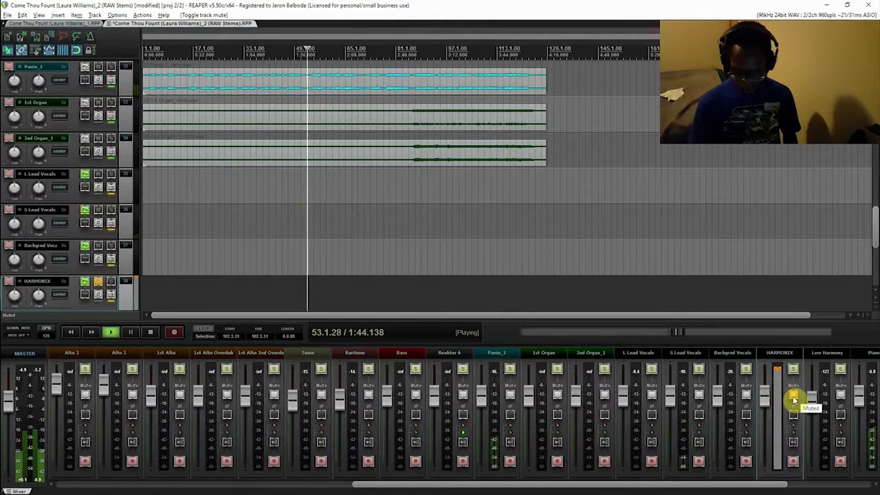
click(97, 281)
click(97, 282)
key(space)
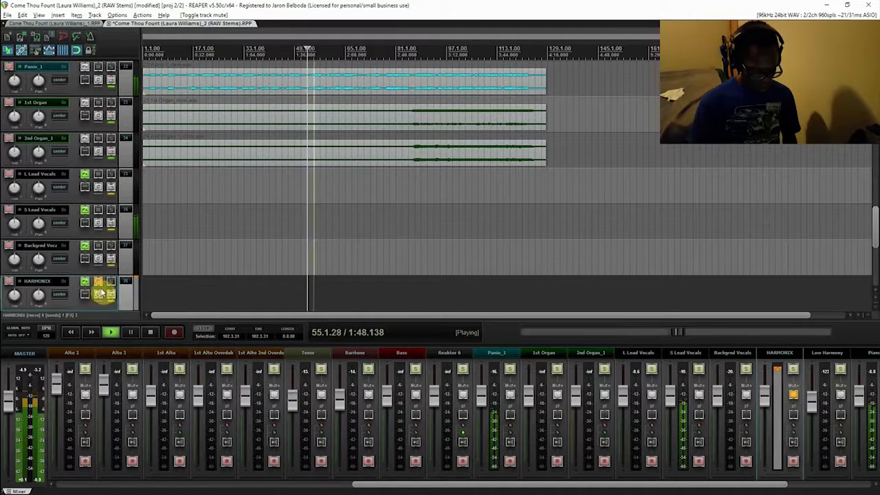
- Save the project
key(ctrl+s)
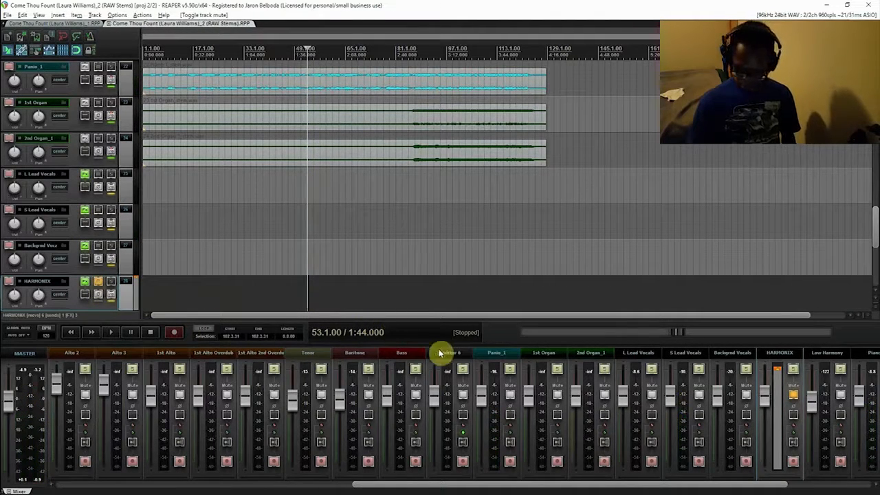
drag(737, 484, 783, 485)
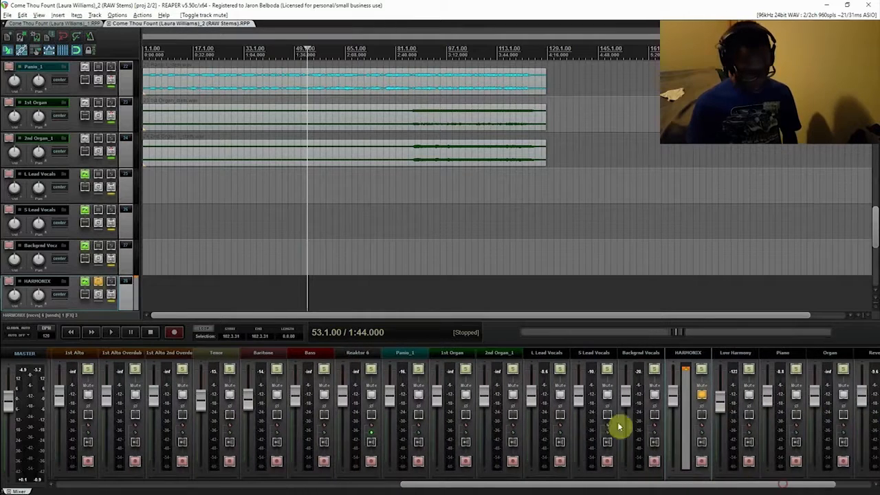
- Mute the HARMONIX bus, listen to the song from bar 107 without it, and save the project
ctrl+click(98, 283)
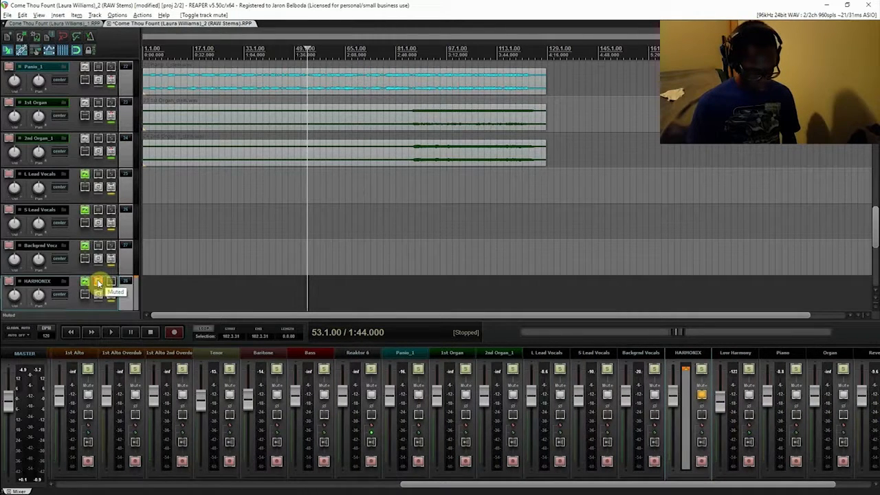
drag(467, 487, 500, 469)
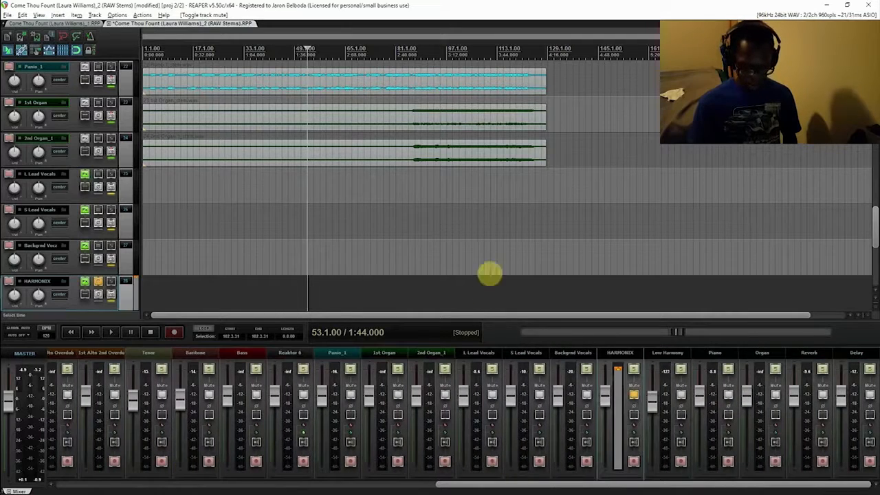
click(475, 185)
key(space)
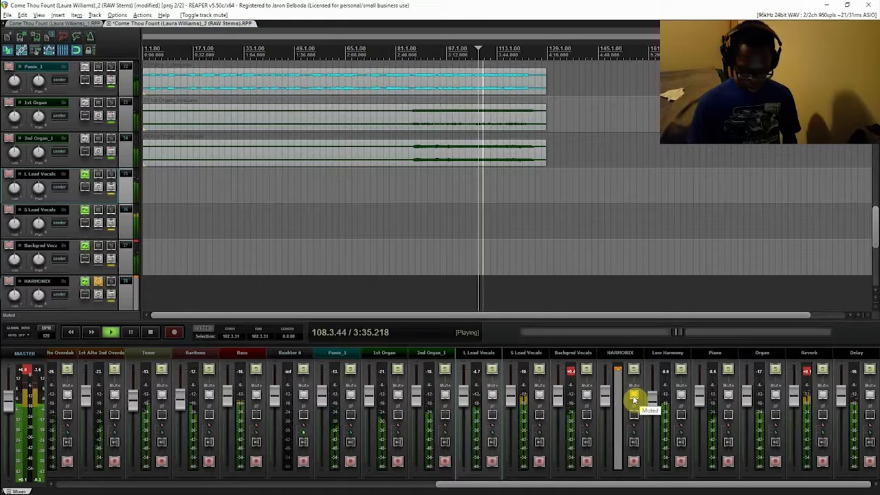
key(space)
key(ctrl+s)
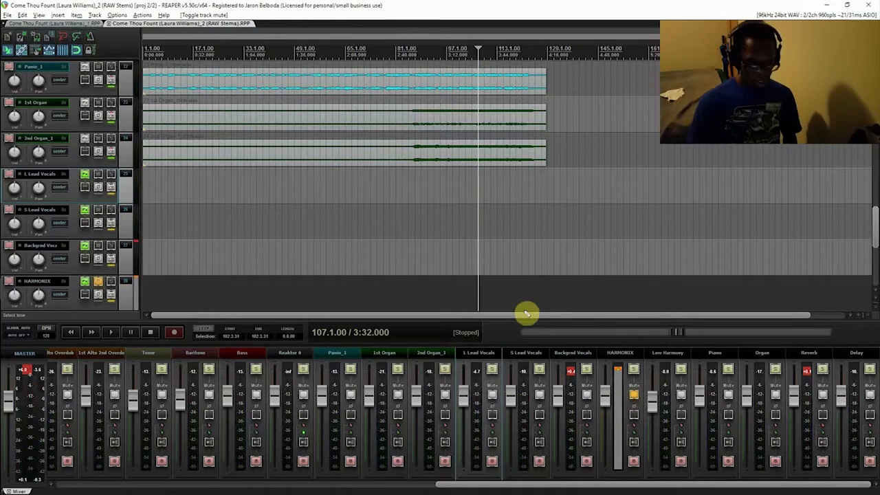
- Close the project, reopen it in REAPER and unmute the HARMONIX bus
click(871, 6)
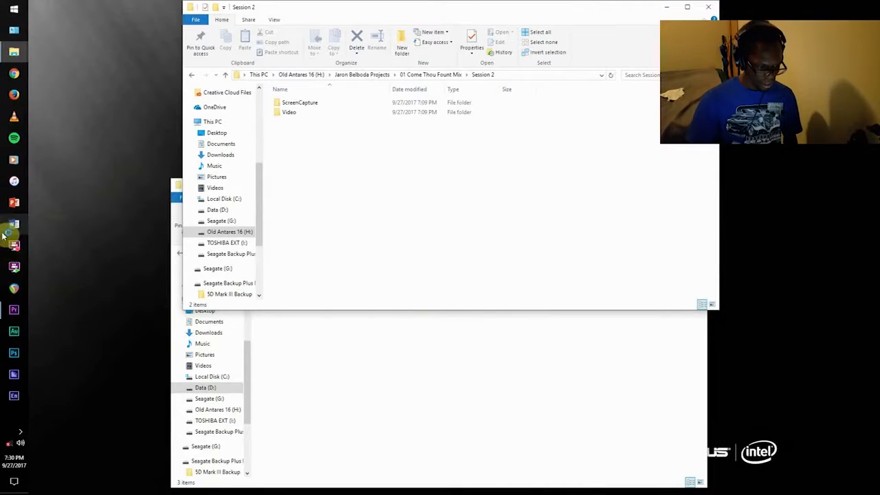
click(10, 287)
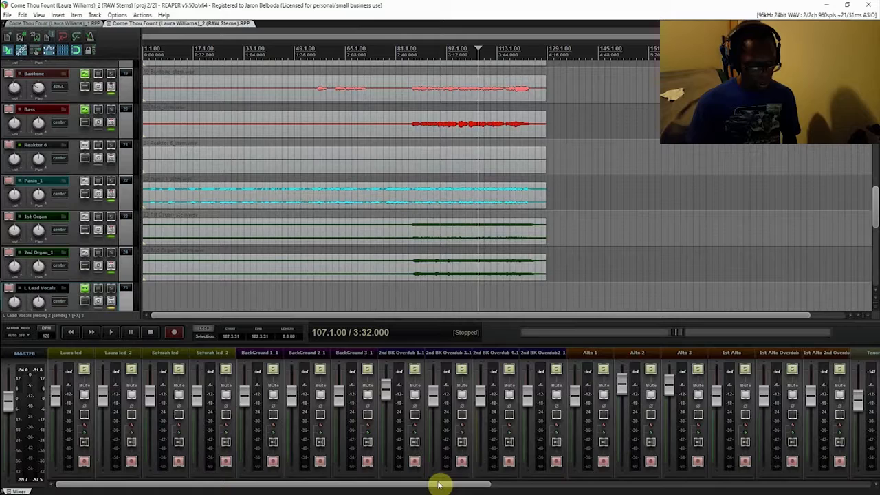
drag(438, 485, 792, 486)
click(688, 398)
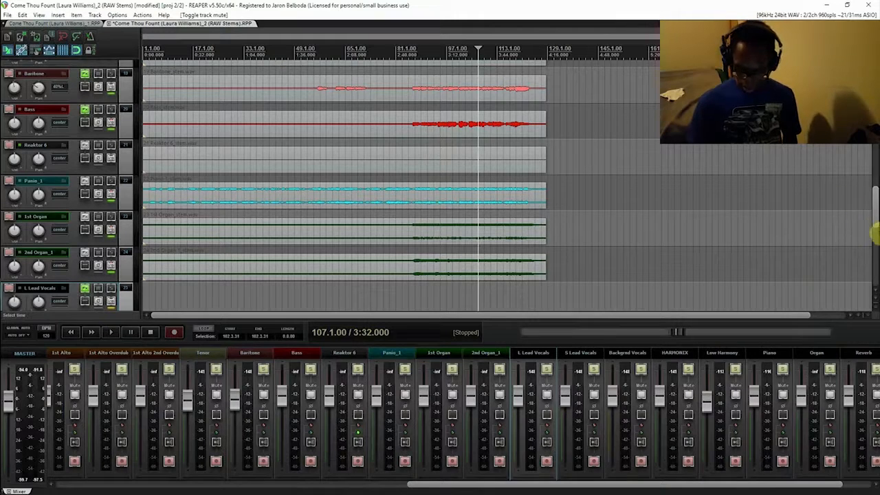
- Play the song from bar 85, just before the organs enter, and check the Organ bus while listening
click(410, 217)
key(space)
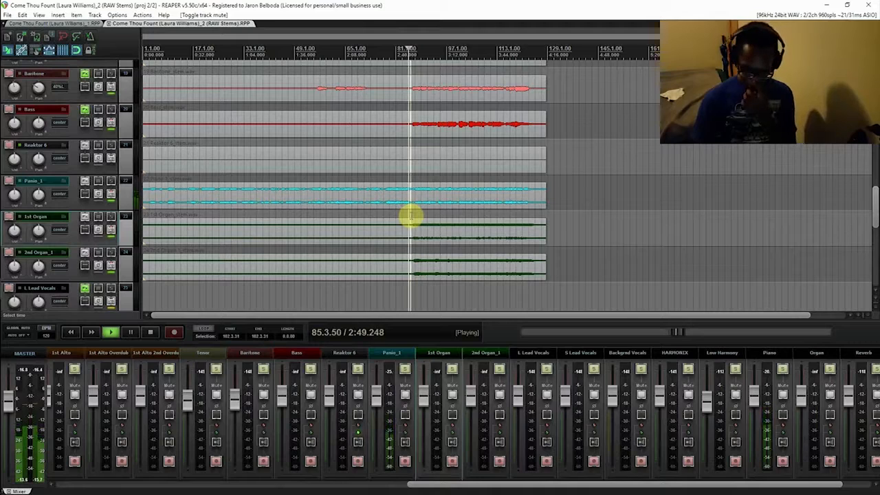
click(813, 353)
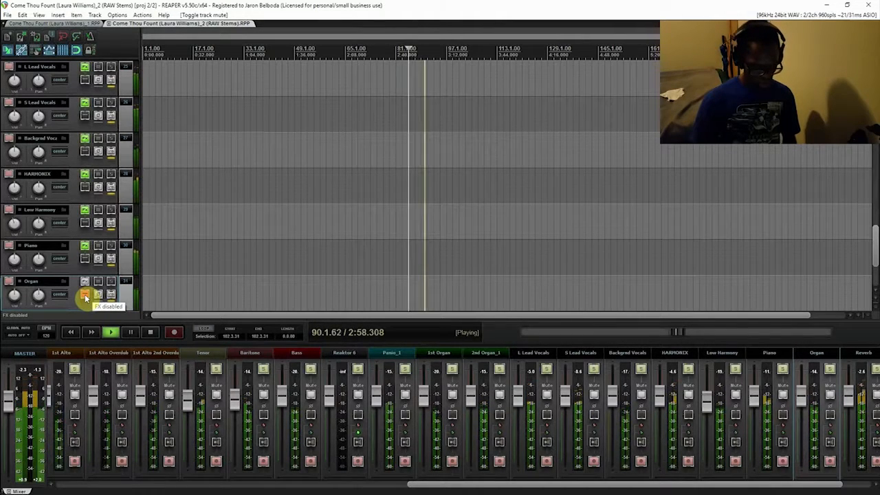
key(space)
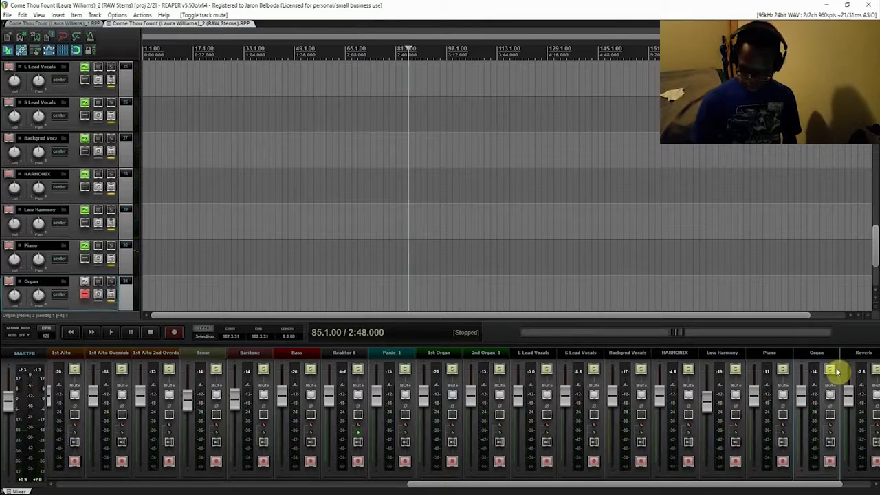
- Solo the Organ bus and audition it from bar 85, muting and unmuting the 2nd Organ and 1st Organ tracks in turn
click(832, 370)
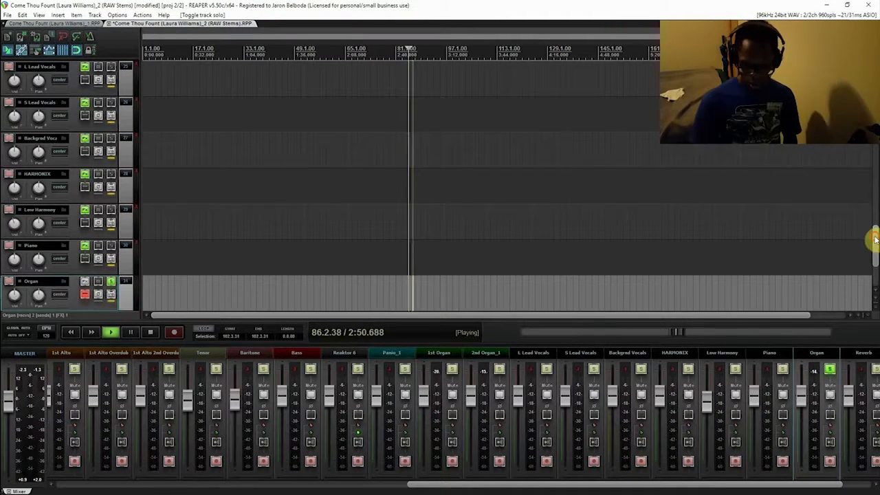
drag(874, 239, 873, 198)
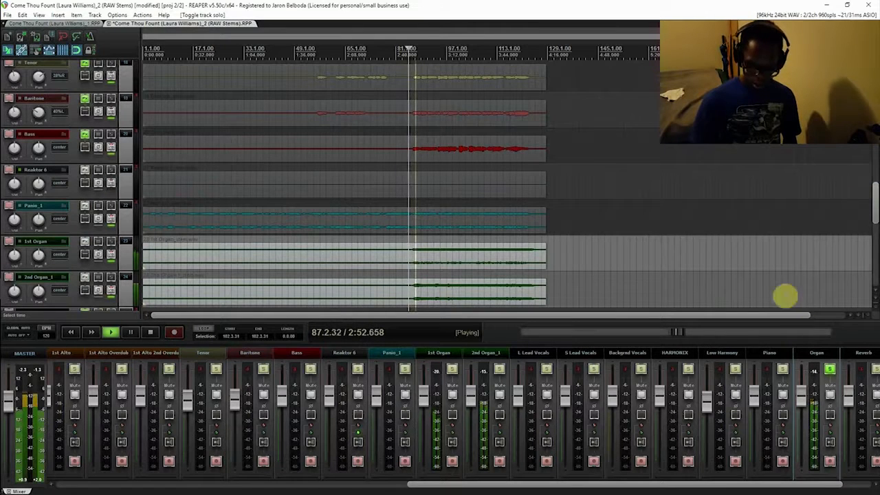
click(501, 396)
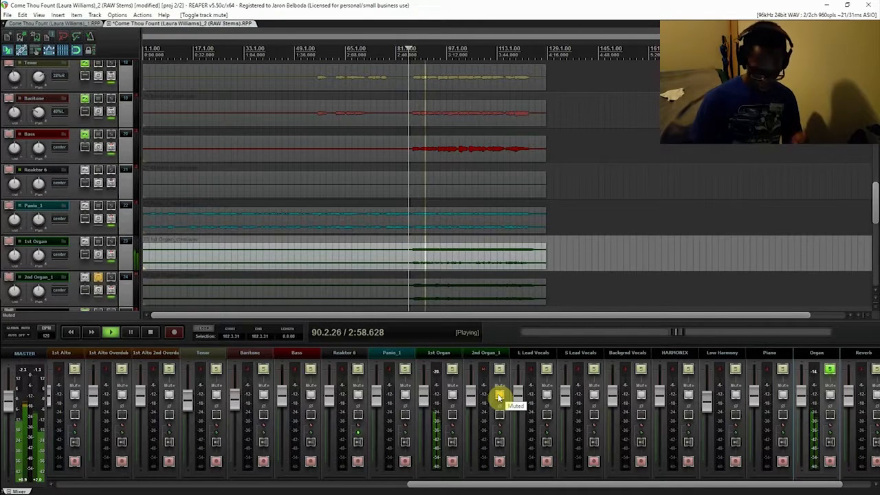
click(499, 397)
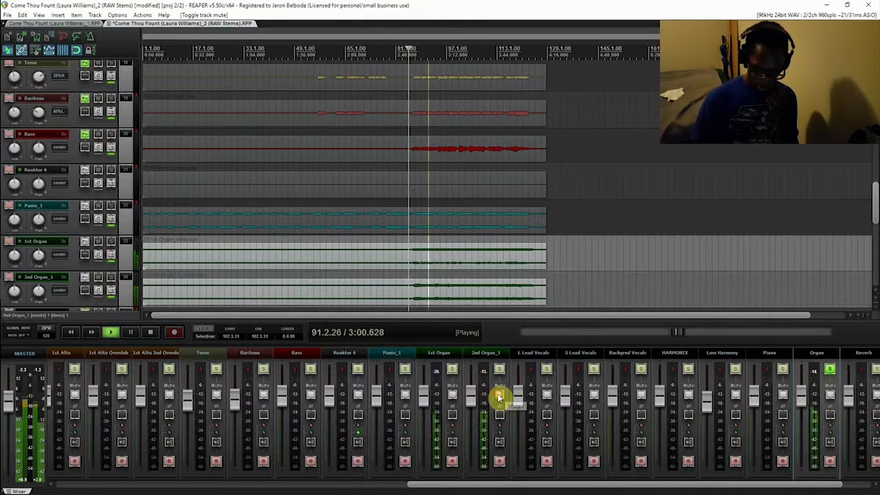
click(454, 397)
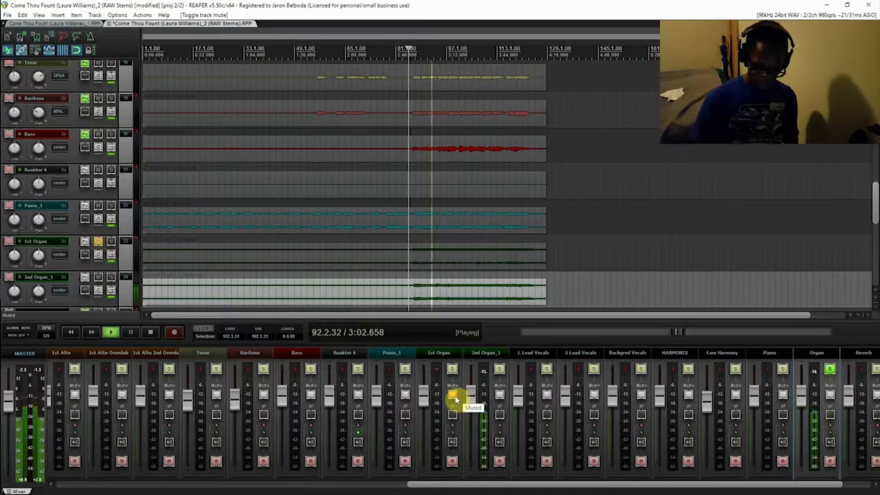
click(453, 397)
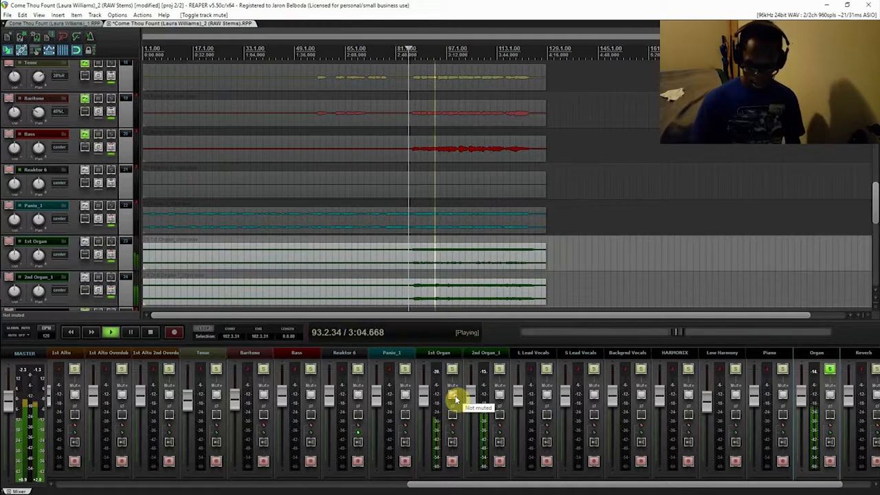
key(space)
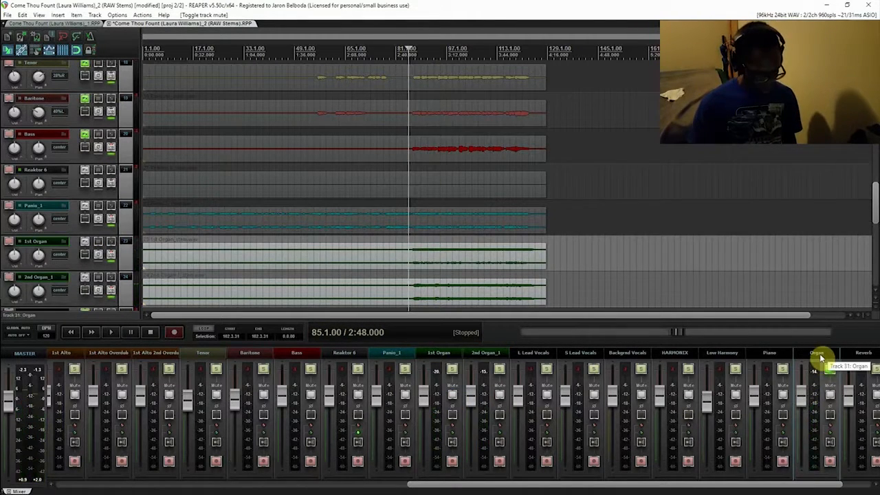
- Enable the Organ bus effects with the Scarlett EQ open and play the soloed organs from bar 87
click(818, 358)
click(87, 296)
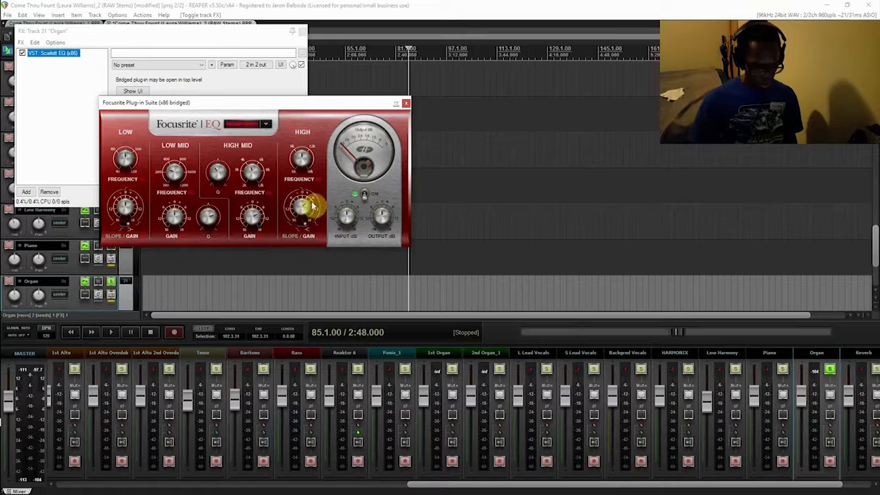
click(113, 333)
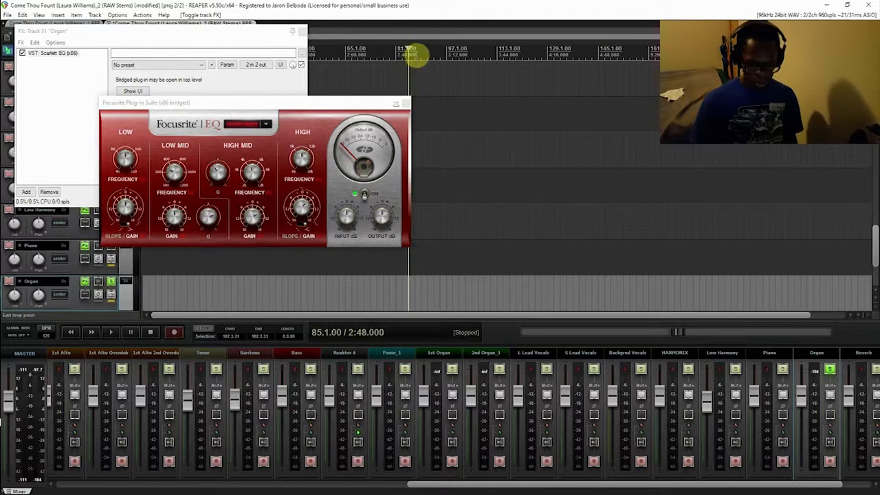
key(space)
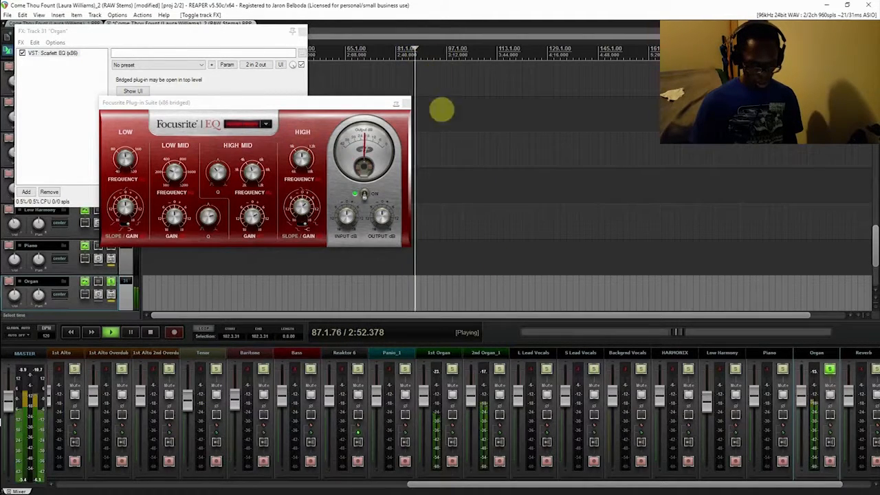
- Toggle the Scarlett EQ to compare the organ sound, close the effect windows and save the project
click(365, 197)
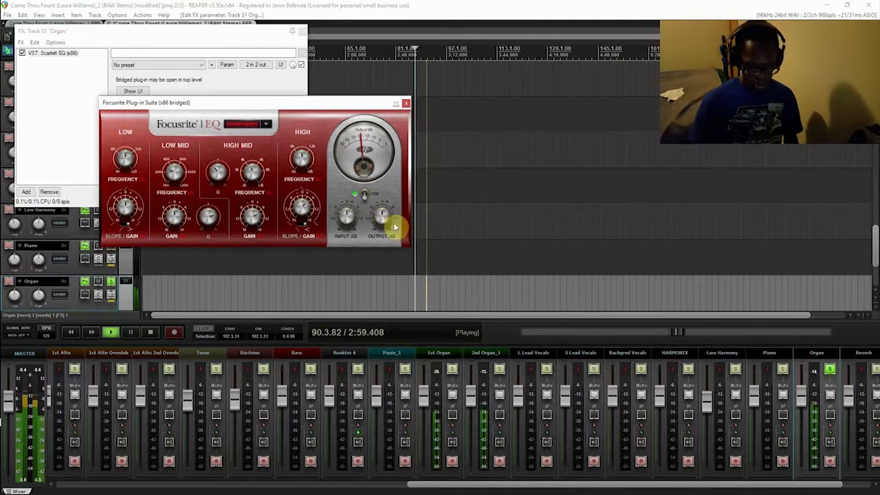
click(407, 104)
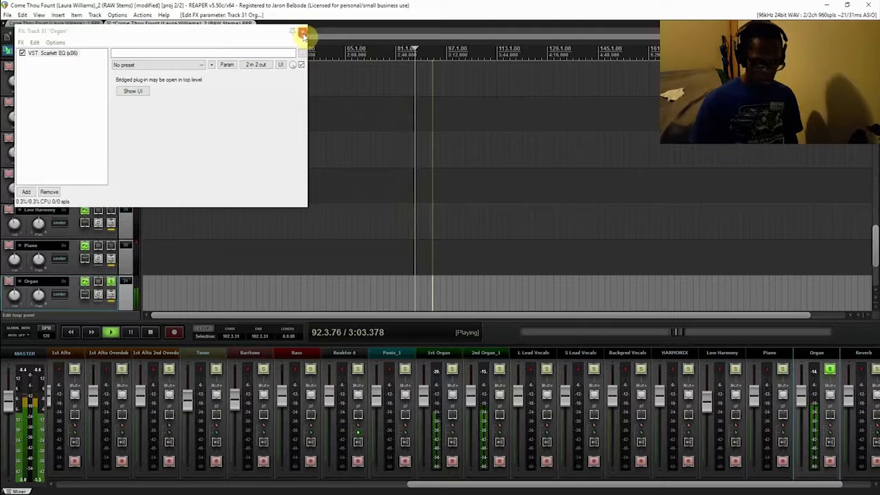
click(303, 33)
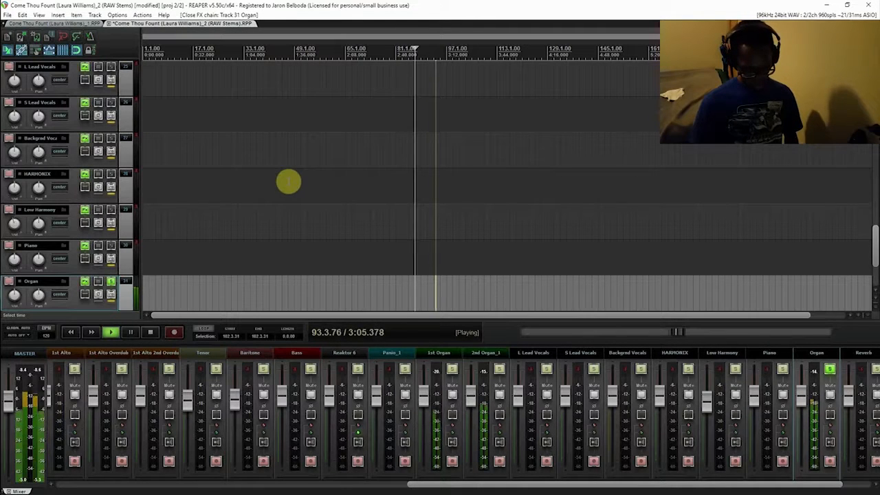
key(ctrl+s)
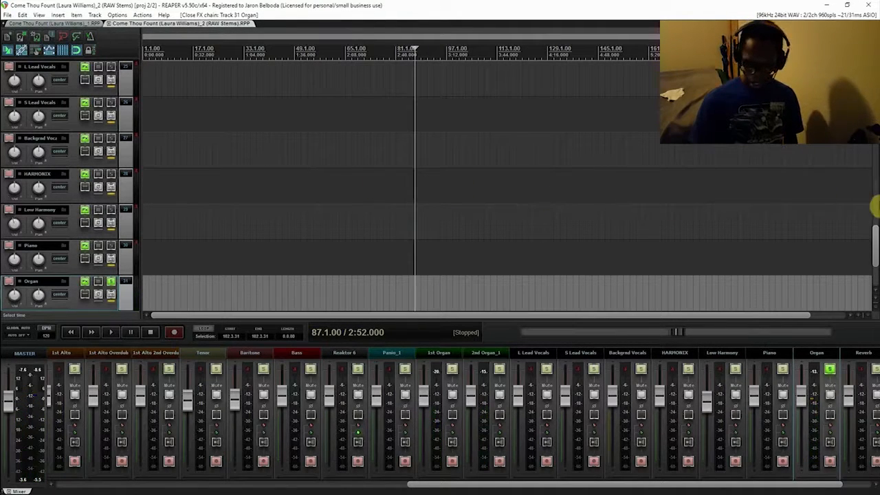
- Unsolo the Organ bus, mute the Piano and Organ buses and play the vocals alone from bar 87
scroll(874, 248, up, 15)
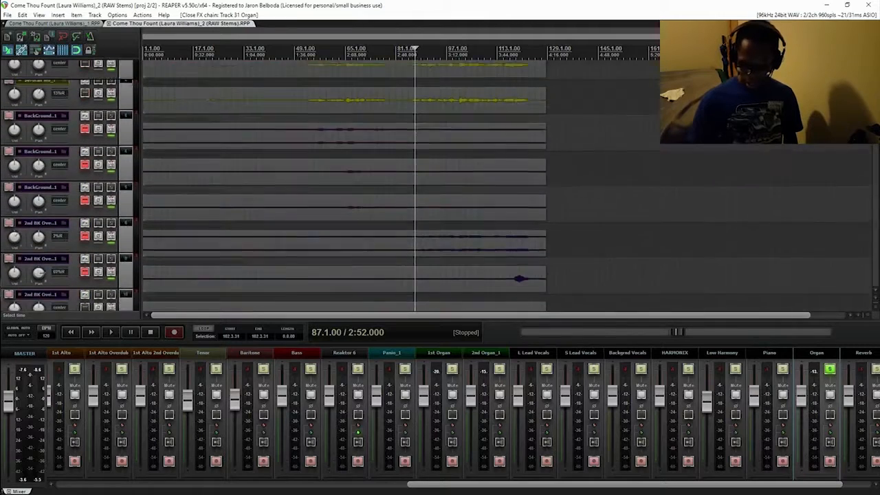
click(829, 371)
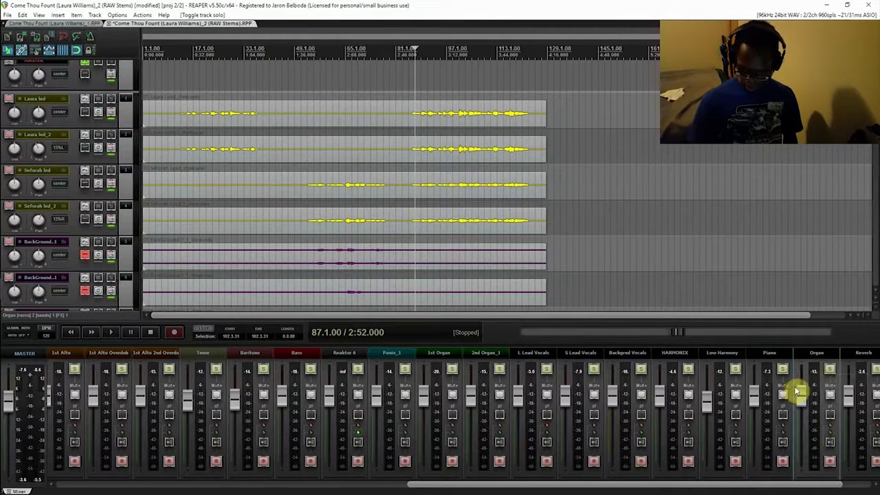
click(829, 394)
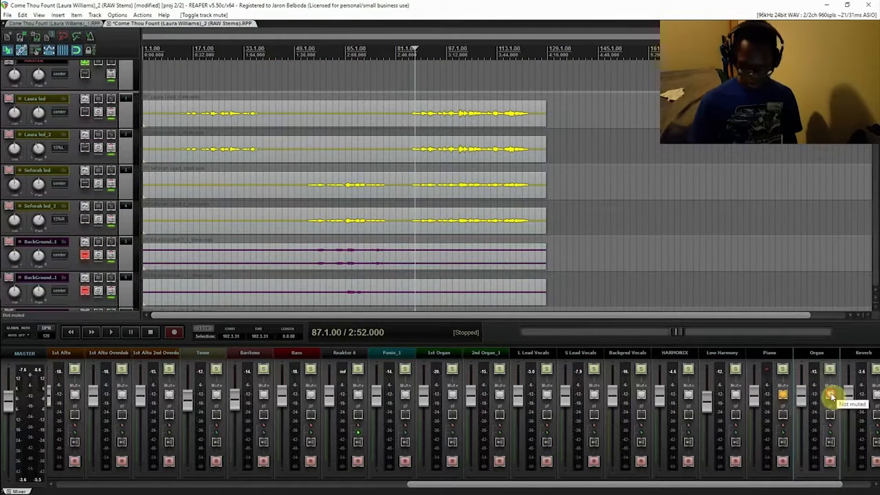
key(space)
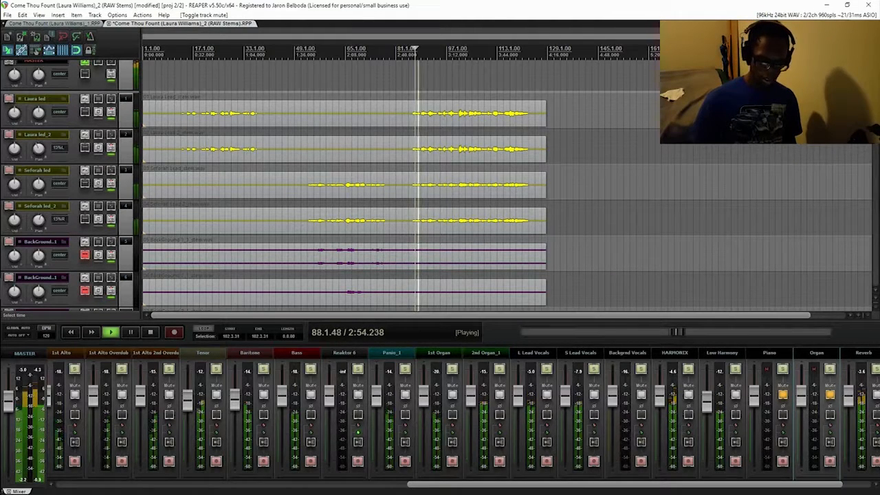
key(space)
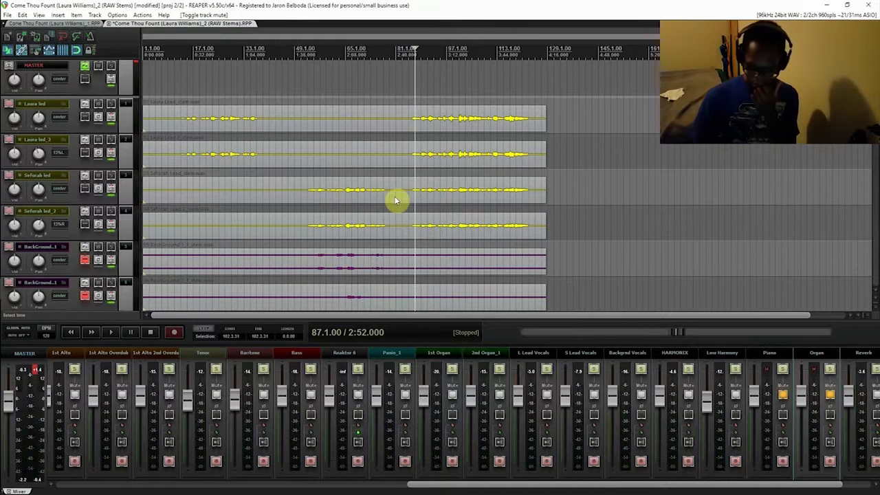
- Enable the Reverb bus effects, Replika and ReaEQ, listen to the vocals with them from bar 87, and save the project
drag(725, 486, 753, 486)
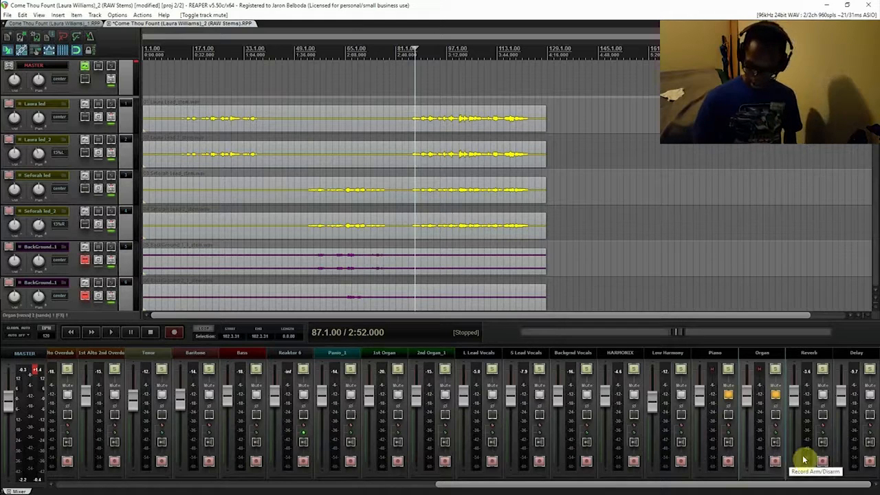
click(807, 354)
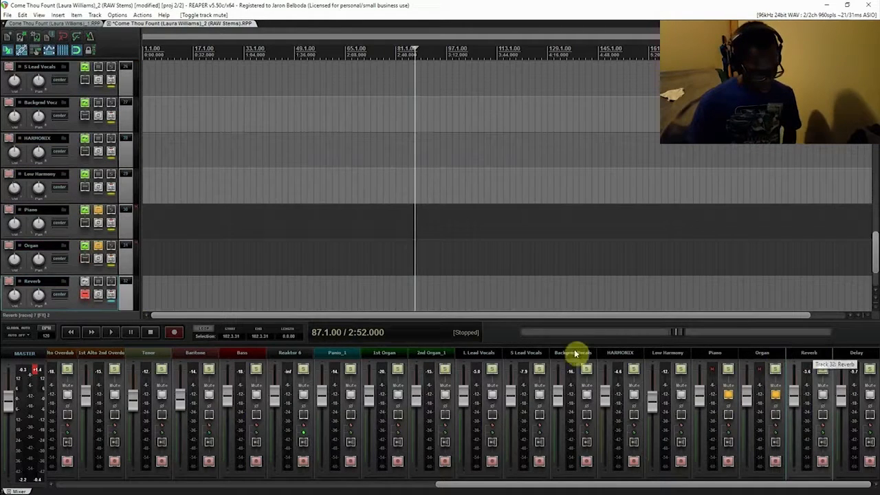
click(84, 282)
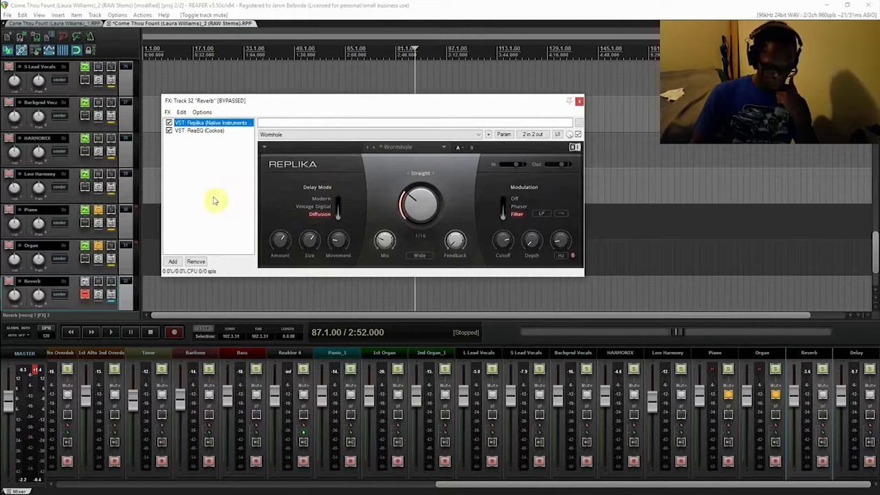
click(85, 296)
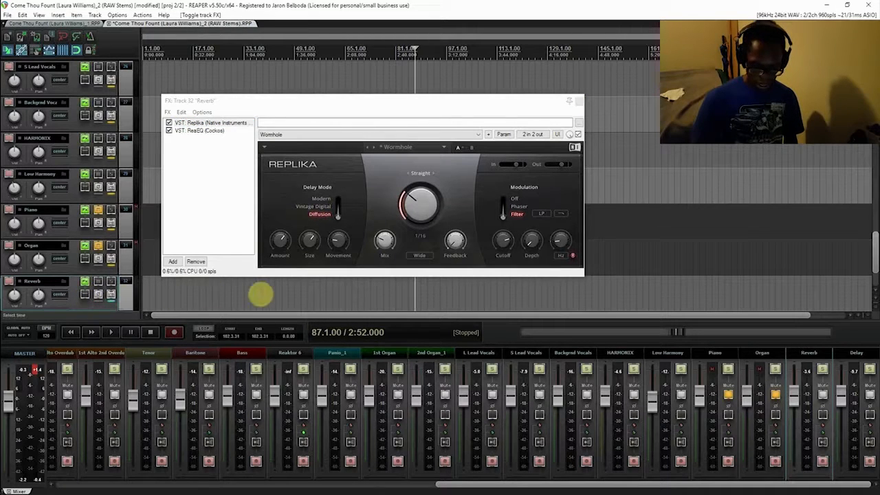
key(space)
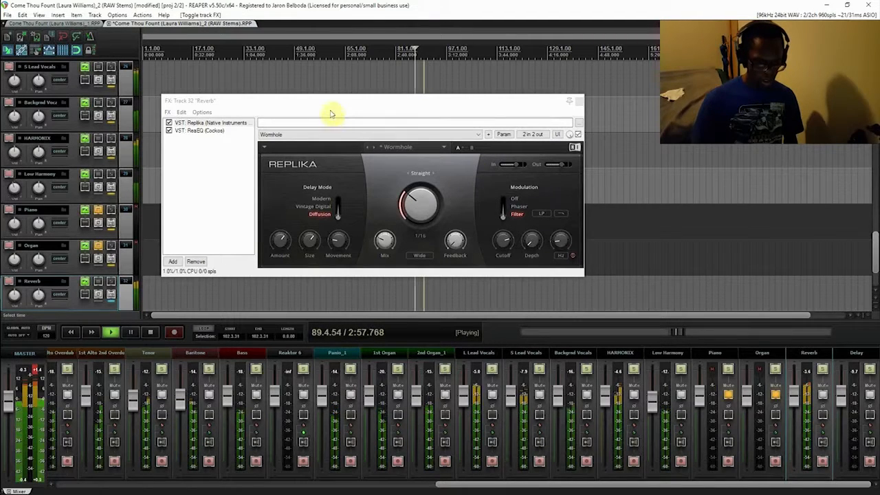
key(ctrl+s)
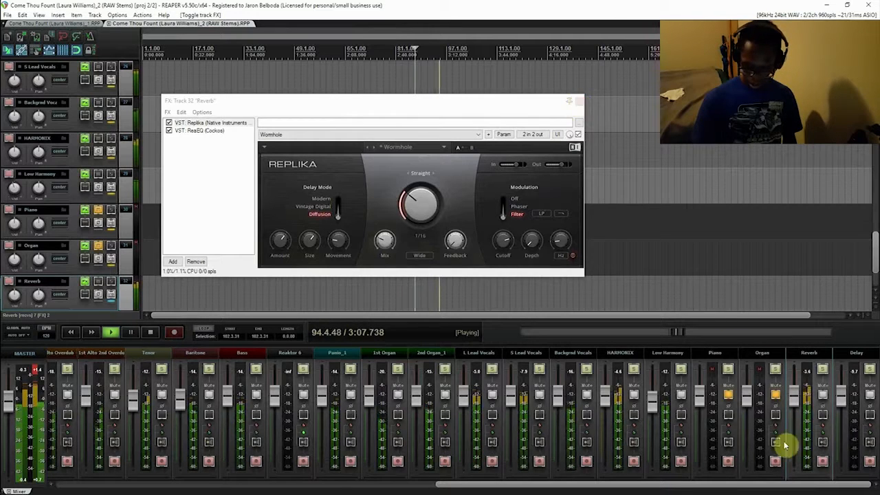
- Unmute the Piano and Organ buses while the vocals play, and stop playback
click(728, 394)
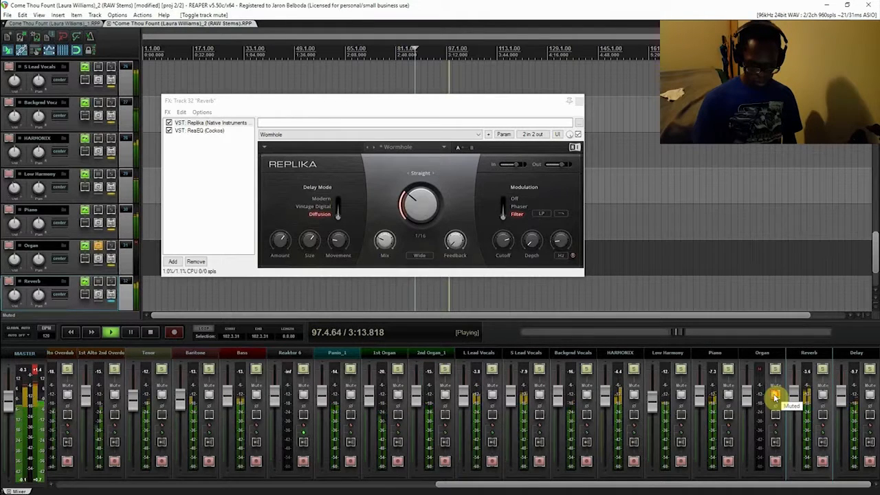
click(774, 395)
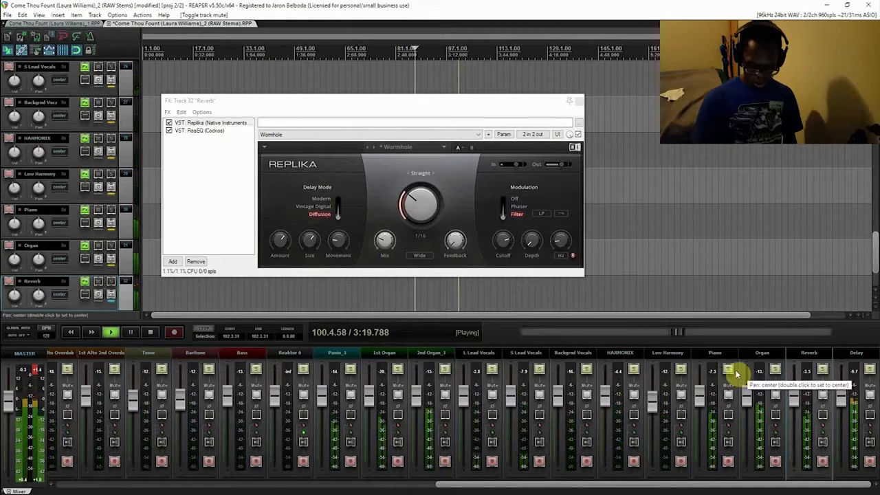
key(space)
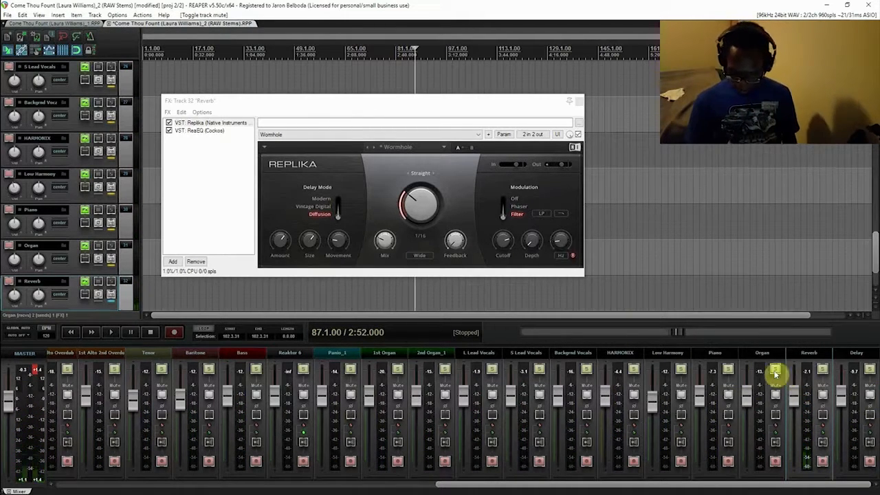
- Solo the Piano and Organ buses and play them briefly from bar 87
click(728, 369)
click(775, 370)
key(space)
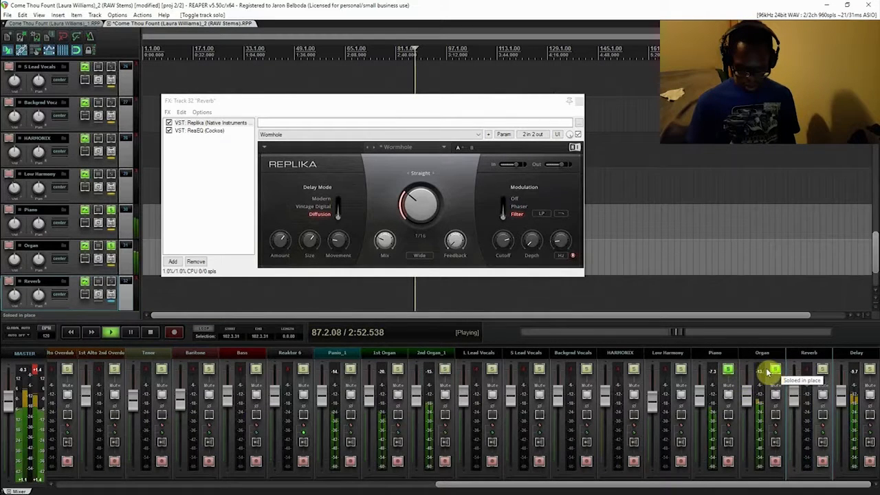
key(space)
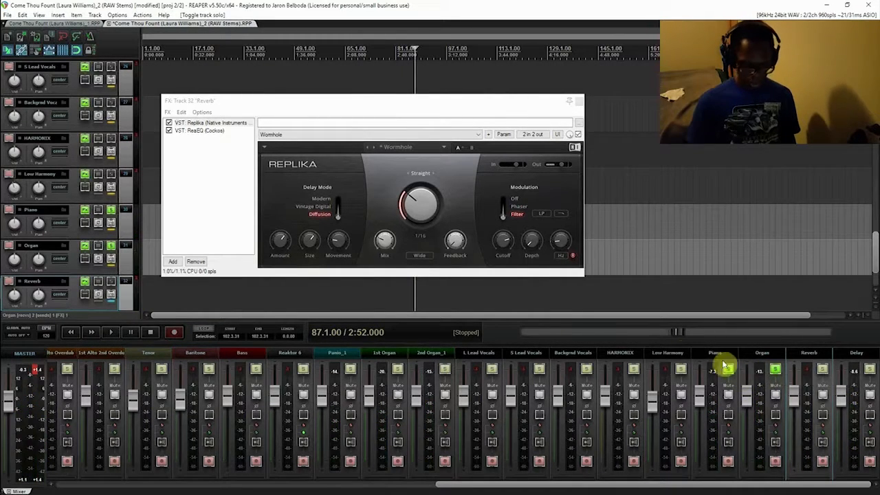
- Enable the Delay bus effects, Replika and ReaEQ, and listen to the soloed piano and organ with them from bar 87
click(861, 356)
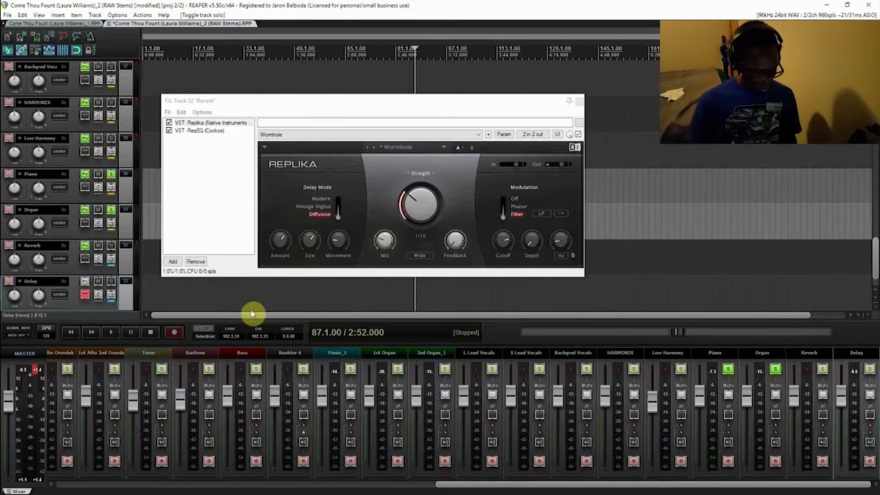
click(83, 296)
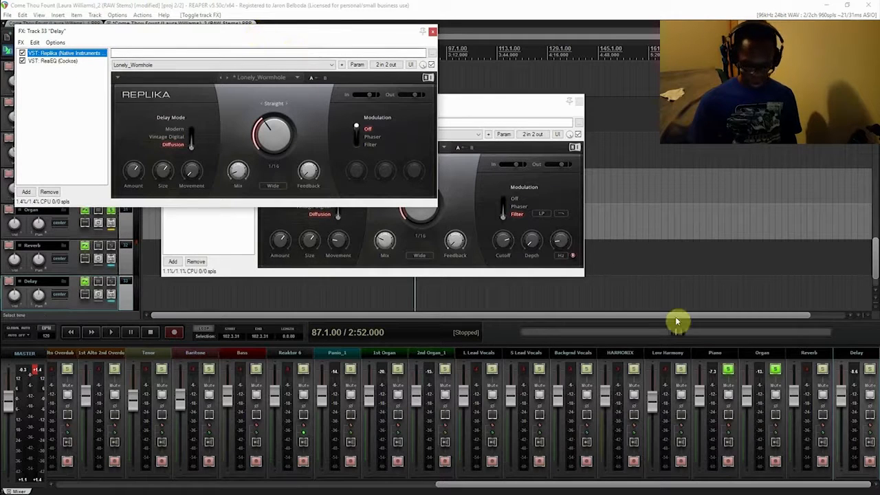
key(space)
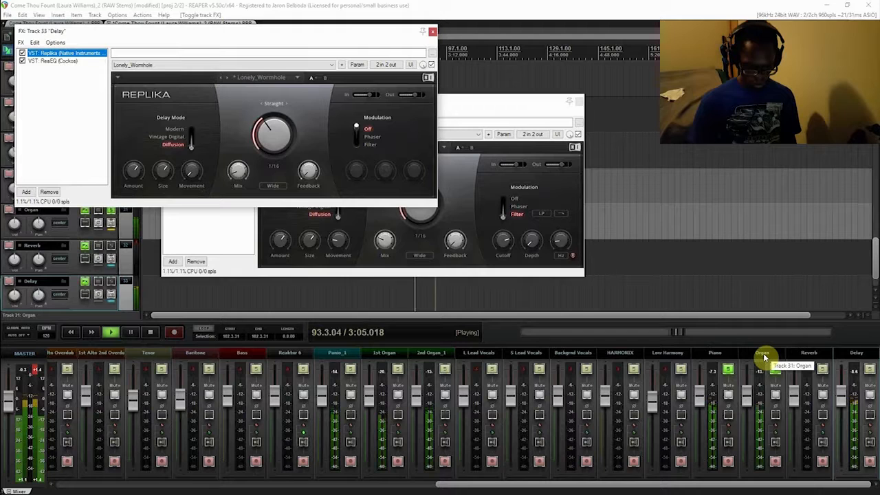
key(space)
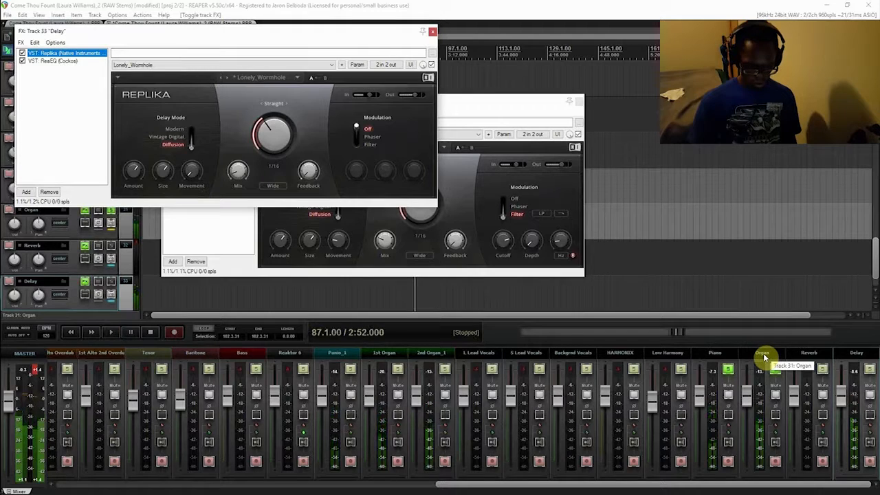
- Close the Delay and Reverb effect windows and save the project
click(432, 33)
click(570, 101)
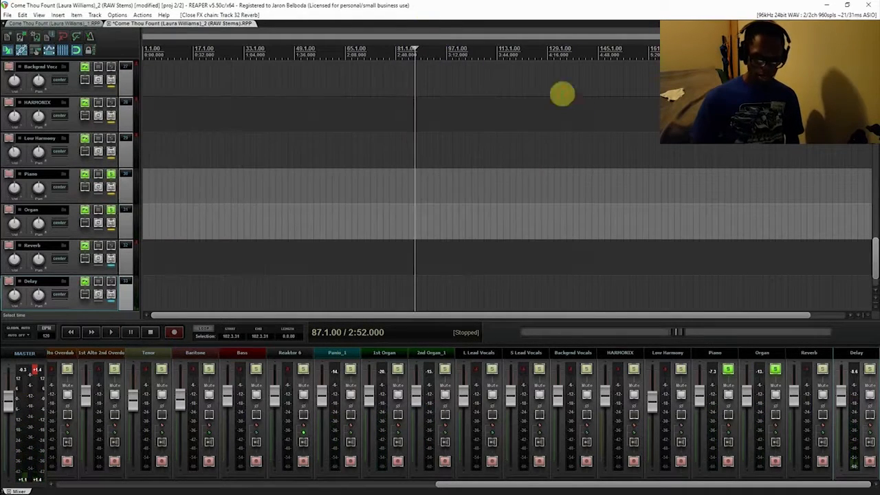
key(ctrl+s)
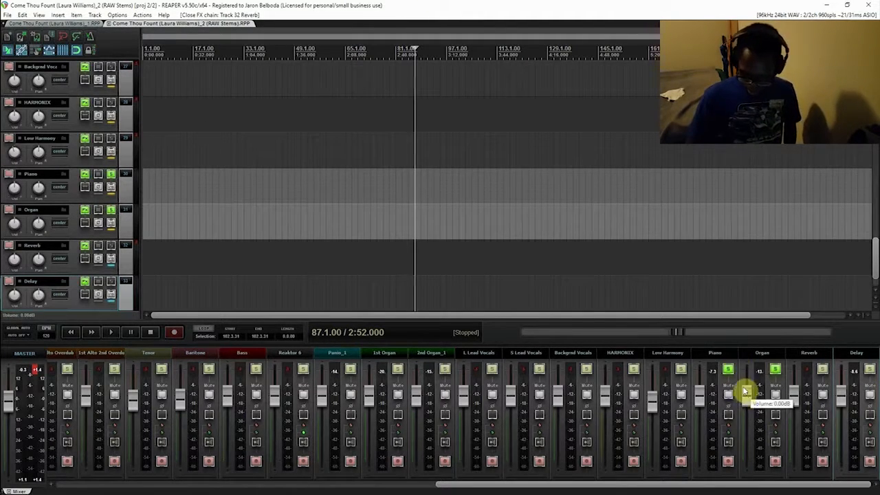
- Inspect the routing of the Organ and Piano buses, including their sends to the Delay bus
click(771, 356)
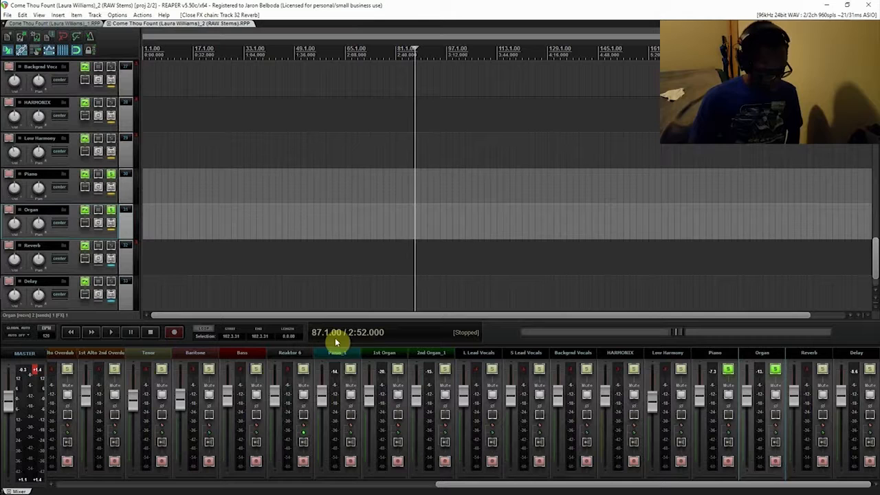
click(111, 224)
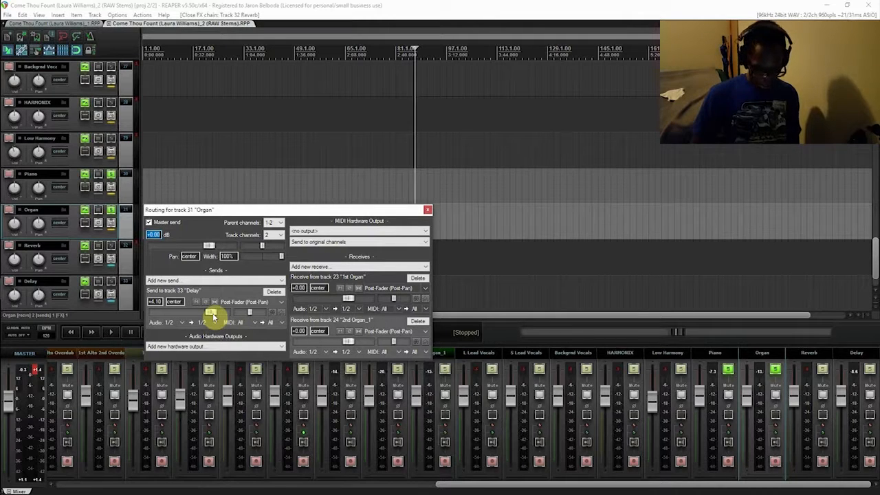
click(723, 356)
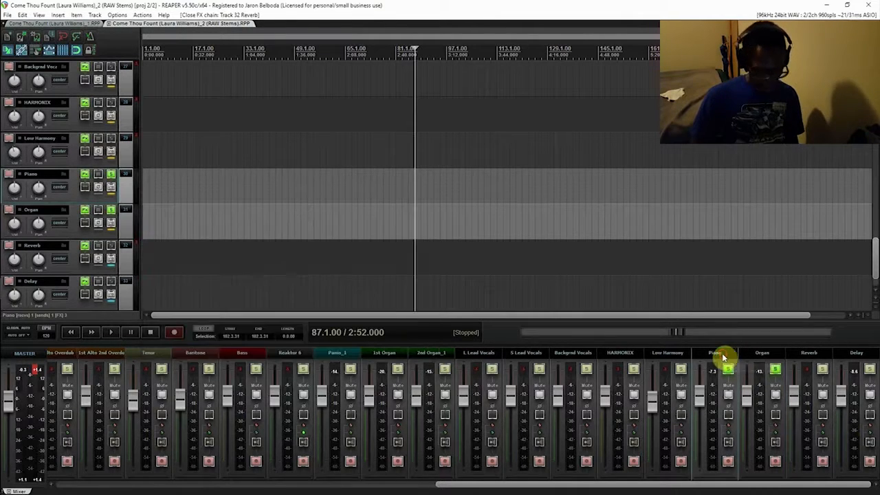
click(111, 189)
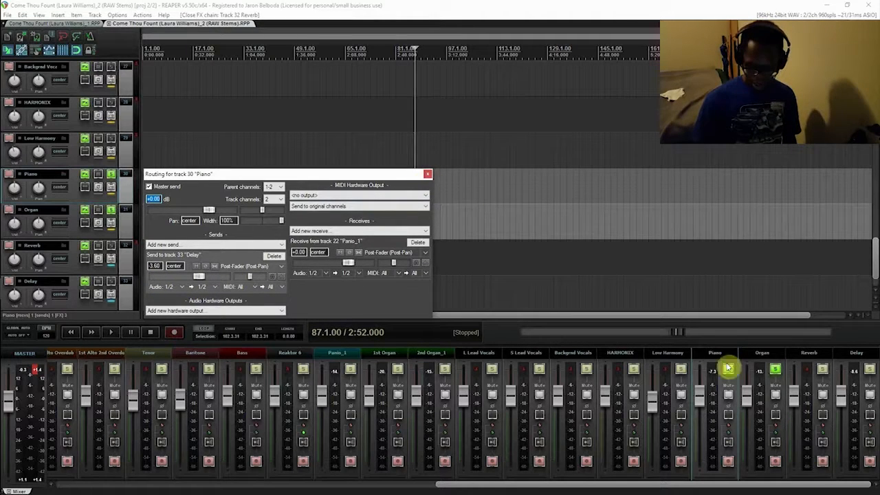
click(426, 177)
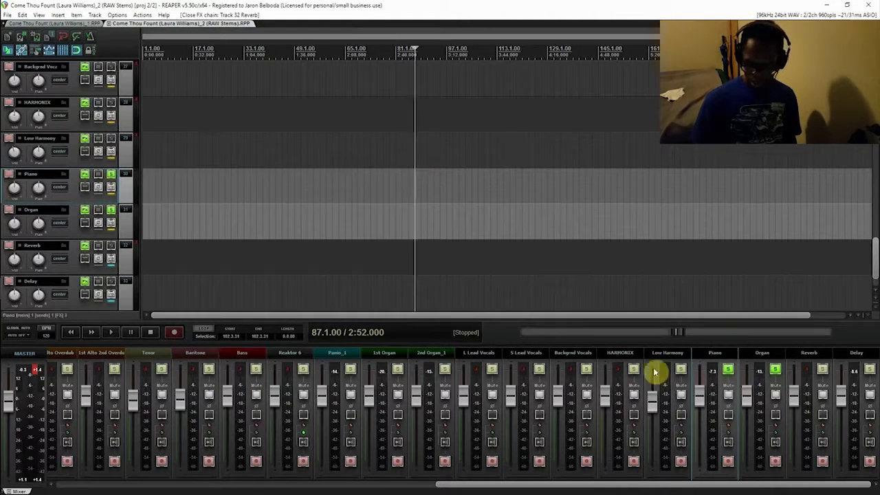
- Unsolo the Organ and Piano buses and mute the Organ bus
drag(874, 253, 873, 69)
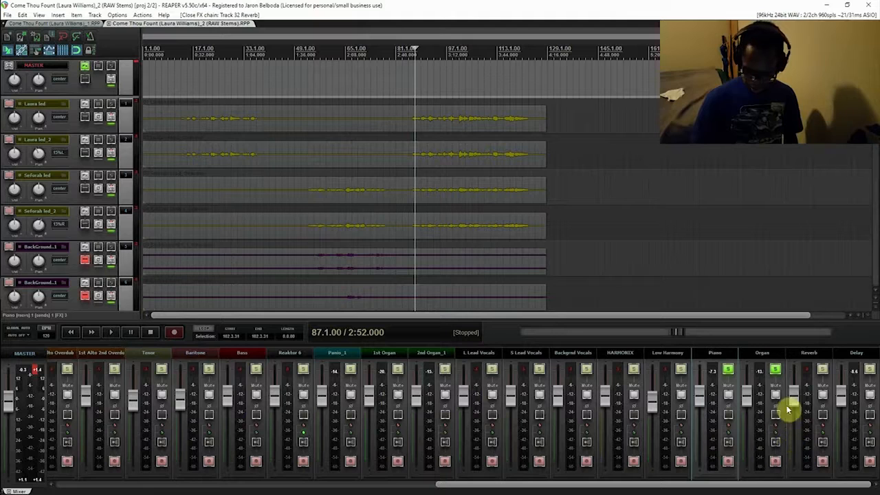
click(775, 369)
click(728, 369)
click(774, 394)
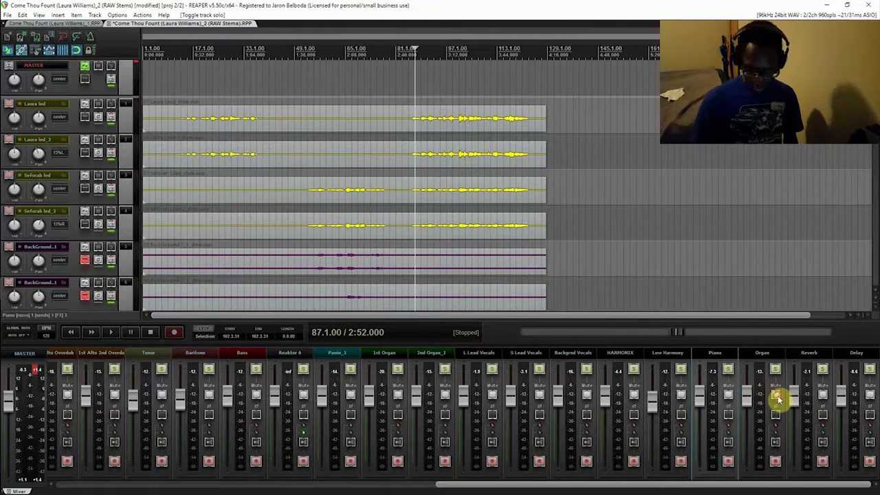
- Play the mix without the organ from bar 5 and save the project during playback
click(187, 98)
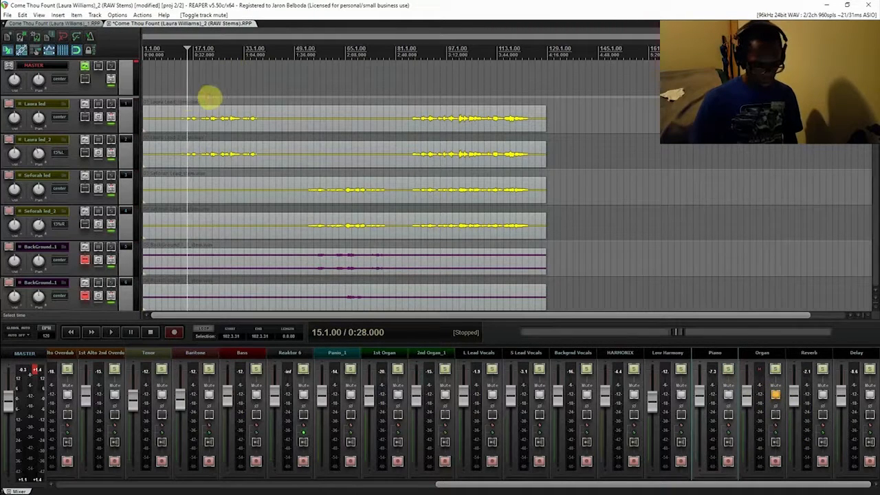
click(224, 98)
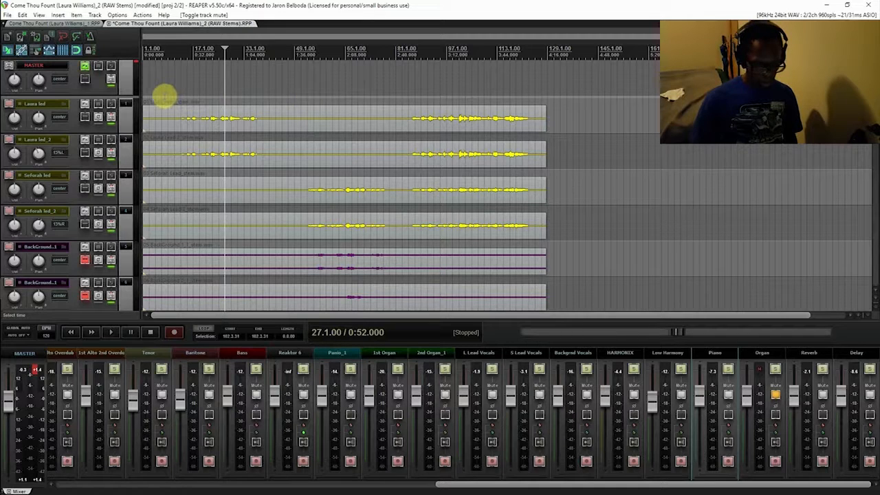
click(156, 100)
key(space)
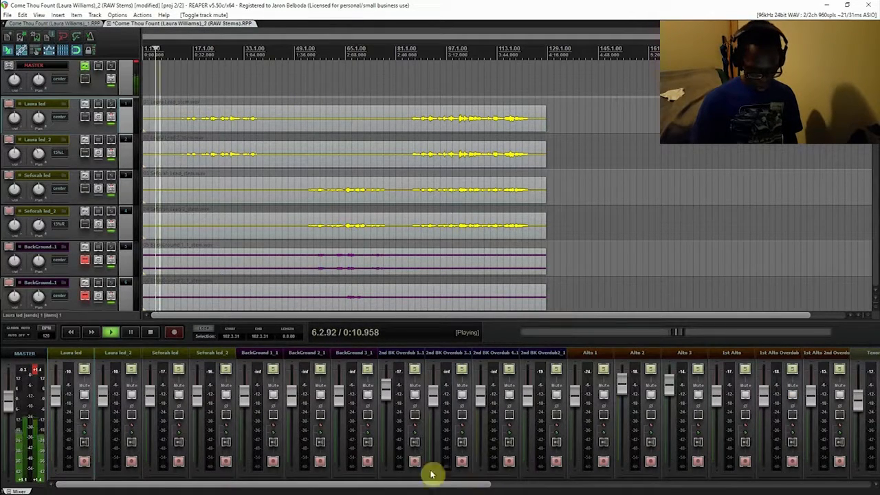
drag(403, 486, 852, 485)
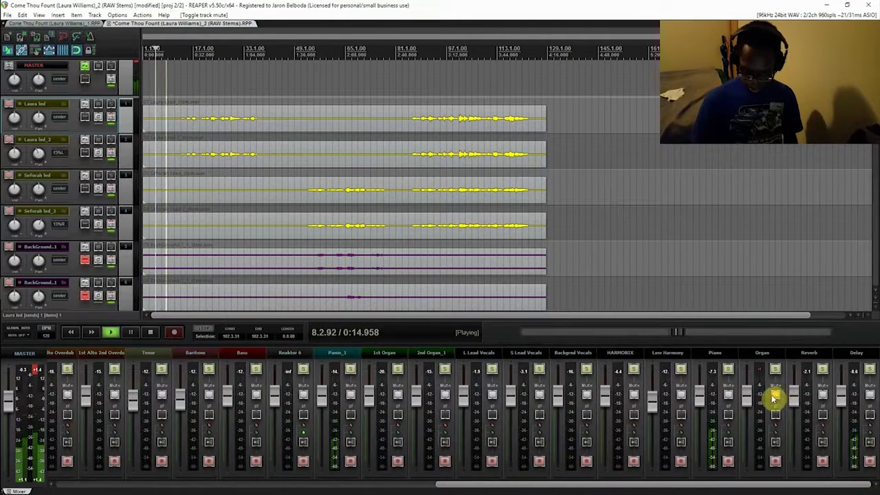
click(871, 396)
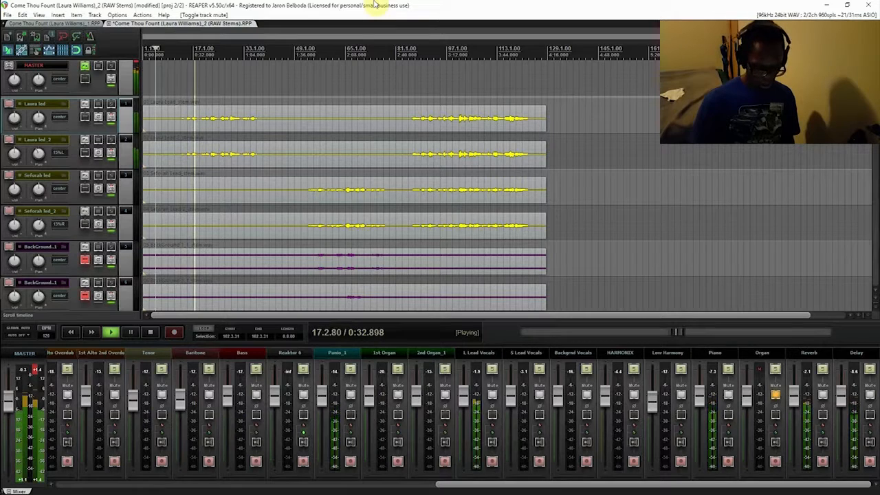
key(ctrl+s)
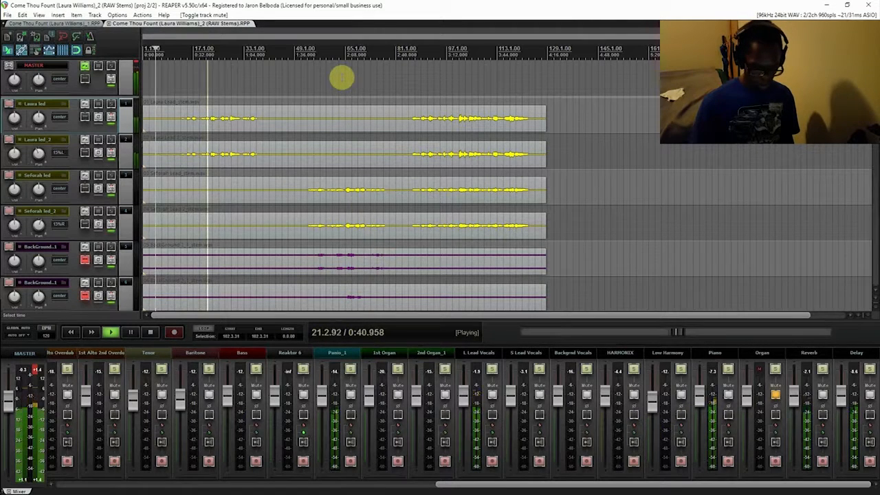
key(space)
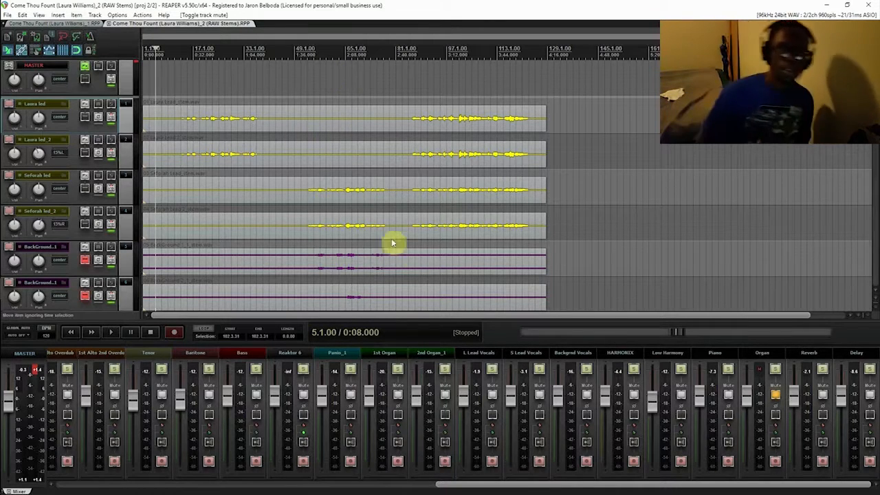
- Play a short passage of the first lead vocal with the piano from bar 27
click(194, 83)
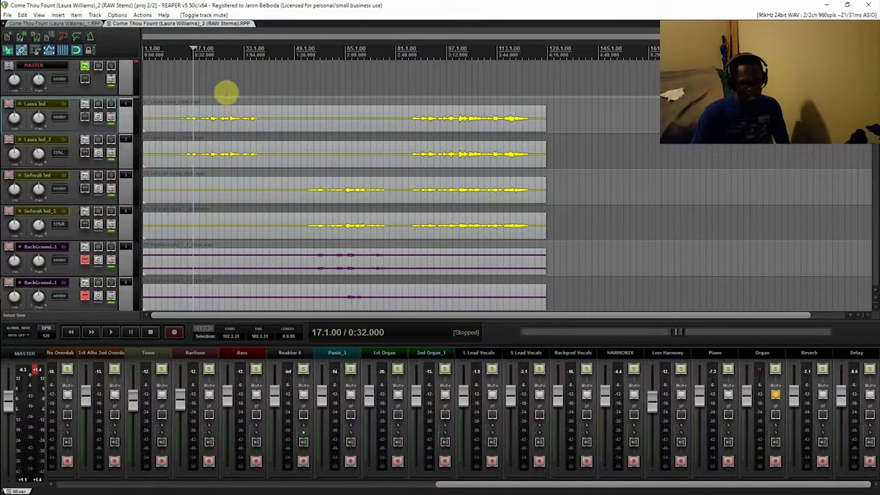
key(space)
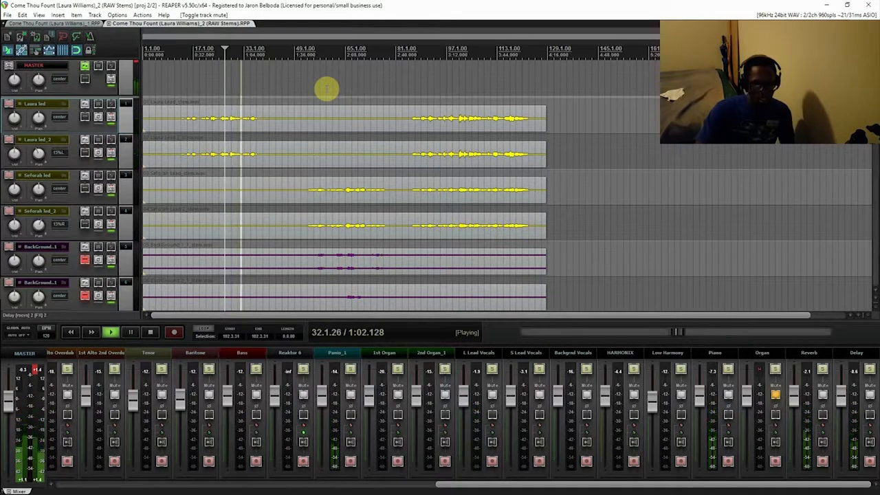
key(space)
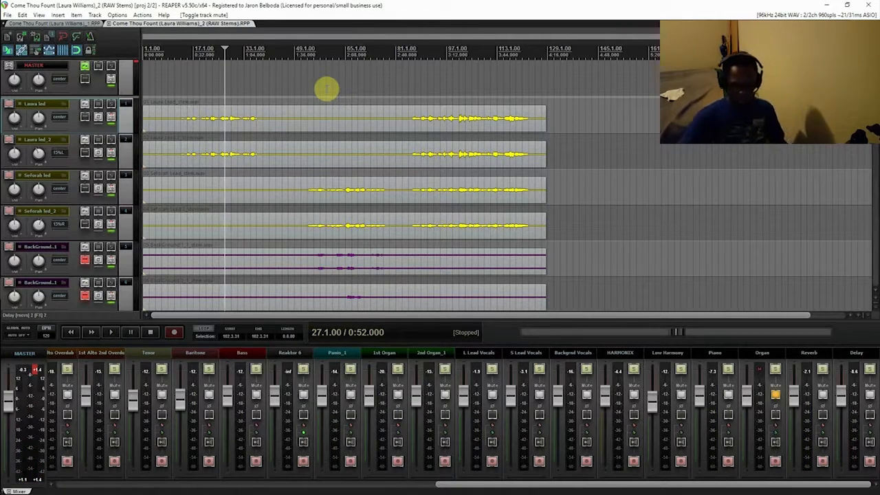
- Inspect the routing of the L Lead Vocals bus, including its send to the Reverb bus
click(477, 353)
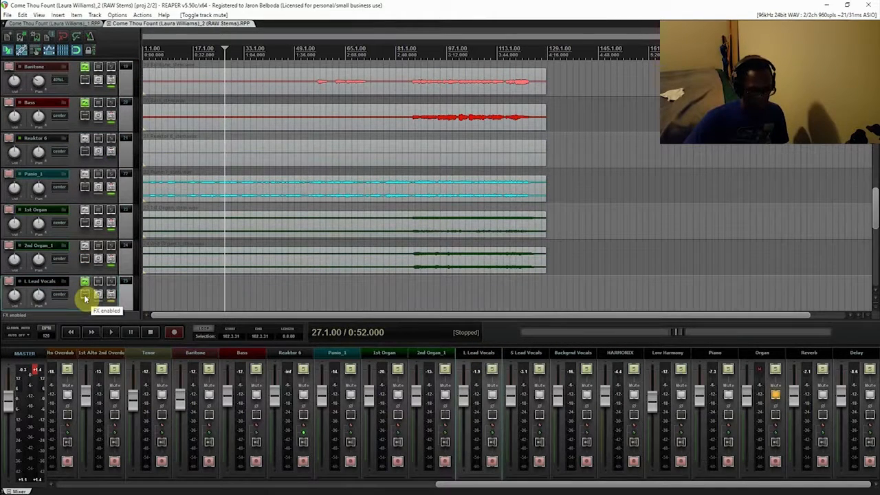
click(111, 295)
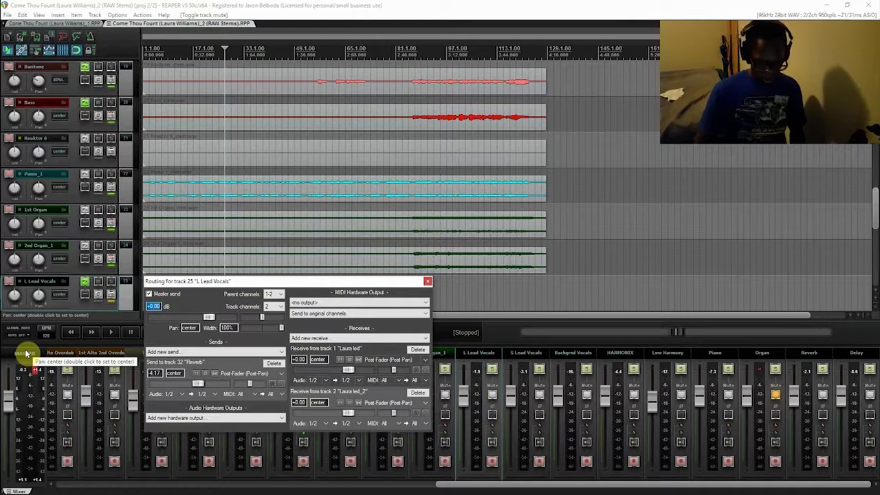
click(427, 282)
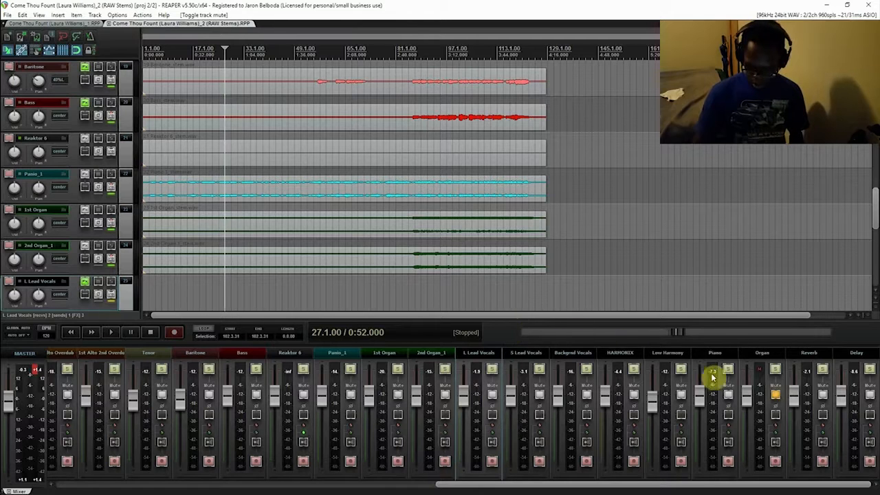
- Unmute the Organ bus, save the project and play the full mix from bar 65 with the lead vocal tracks in view
click(774, 396)
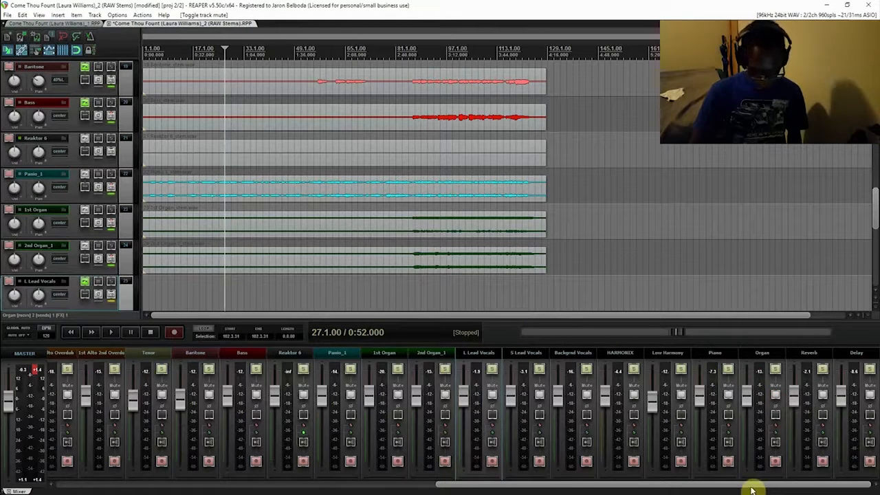
key(ctrl+s)
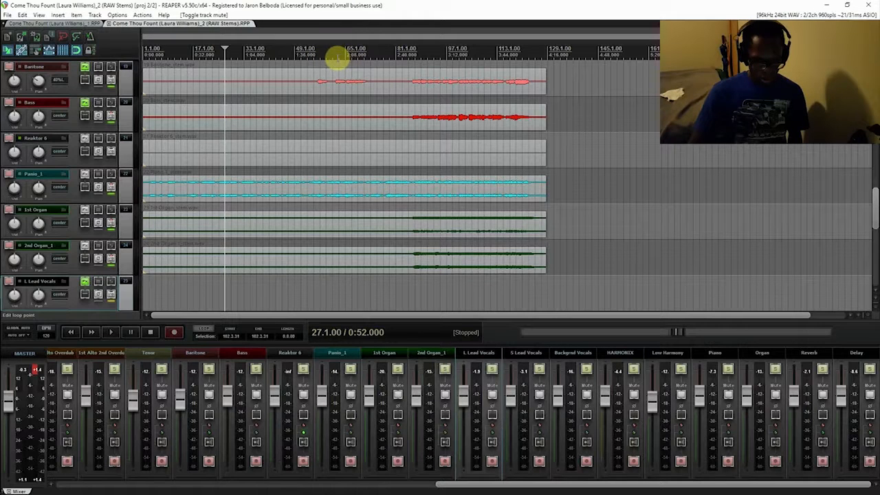
click(345, 53)
key(space)
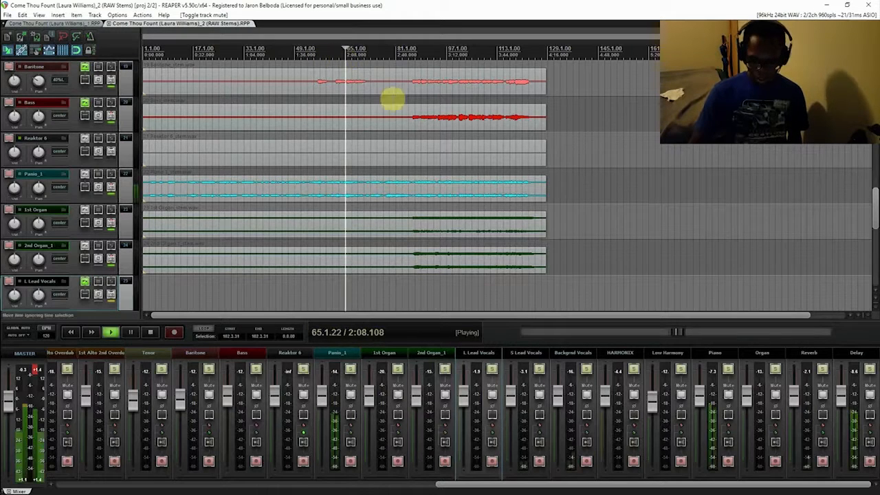
drag(877, 219, 873, 157)
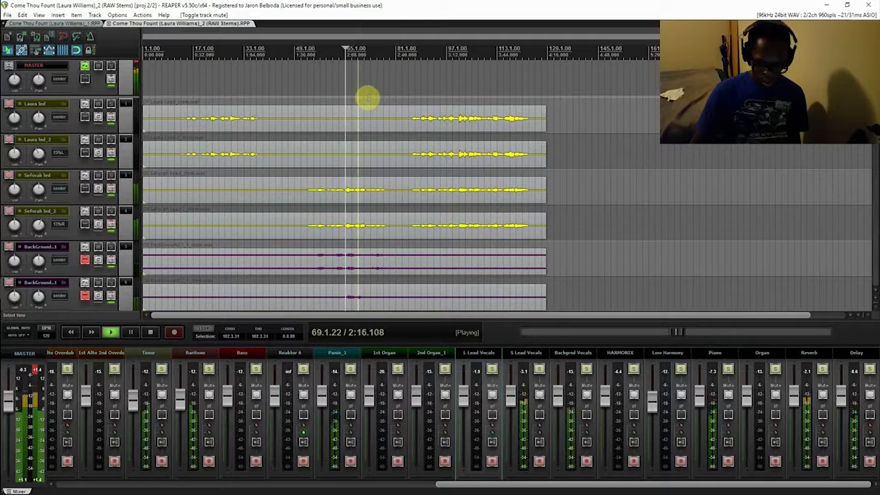
- Listen to the mix with the Piano bus muted for a passage, unmute it, and stop playback near the song's end
click(731, 397)
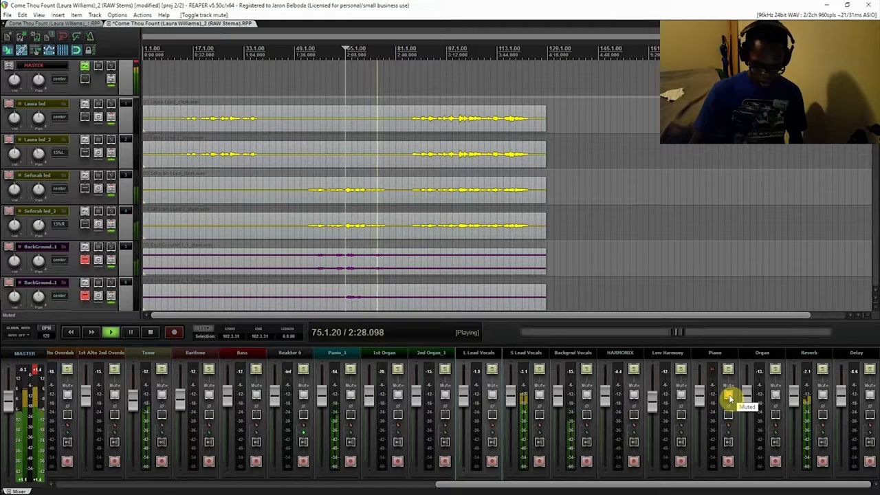
click(729, 398)
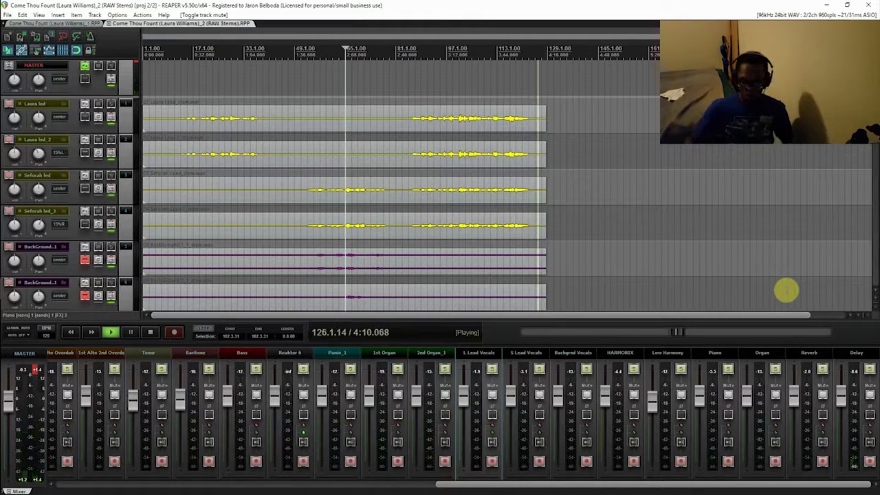
key(space)
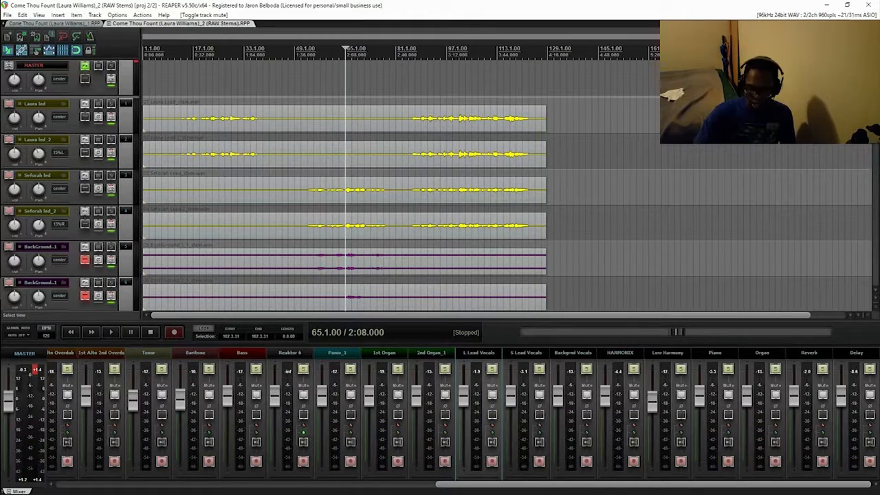
- Re-enable the bypassed effects on the three BackGround vocal tracks and the first two 2nd BK Overdub tracks
scroll(439, 185, down, 7)
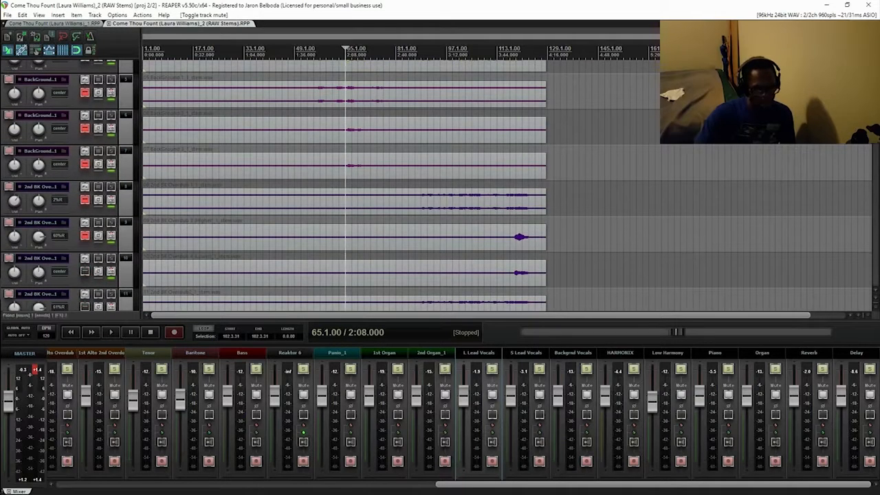
click(85, 235)
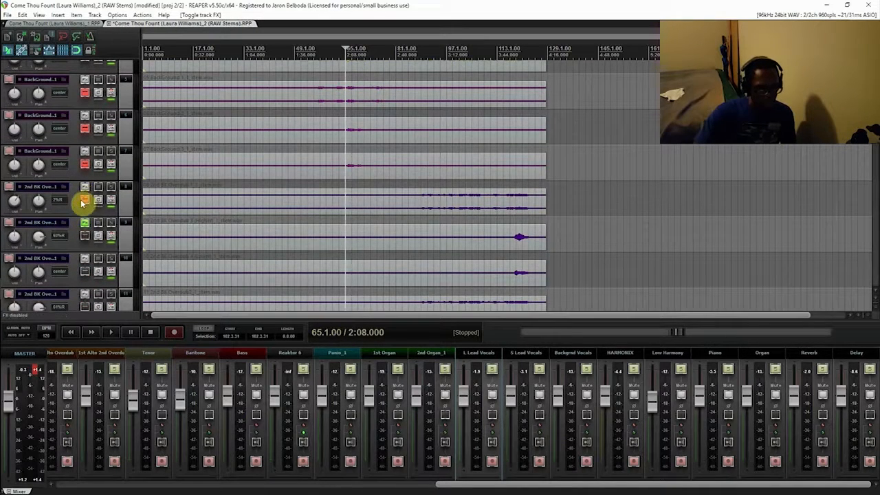
click(86, 163)
click(84, 128)
click(84, 92)
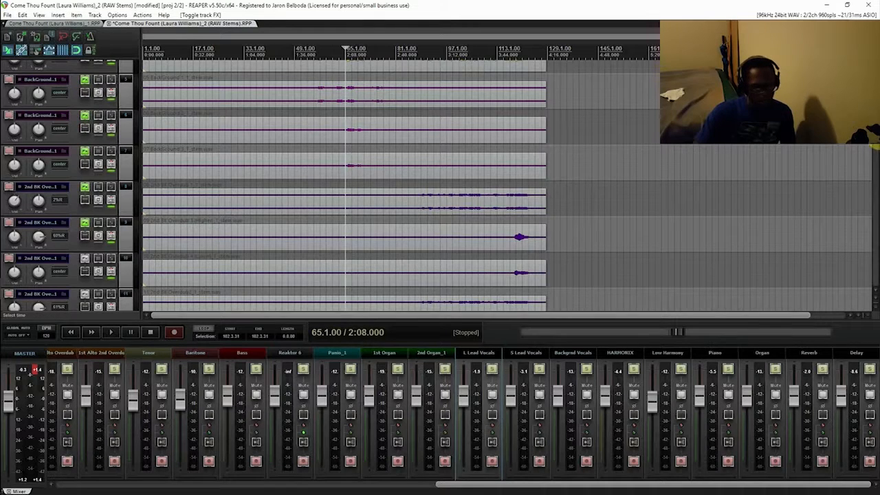
- Play the mix from bar 113 with the Piano and Organ buses muted, keeping the background vocal tracks in view
scroll(869, 151, up, 3)
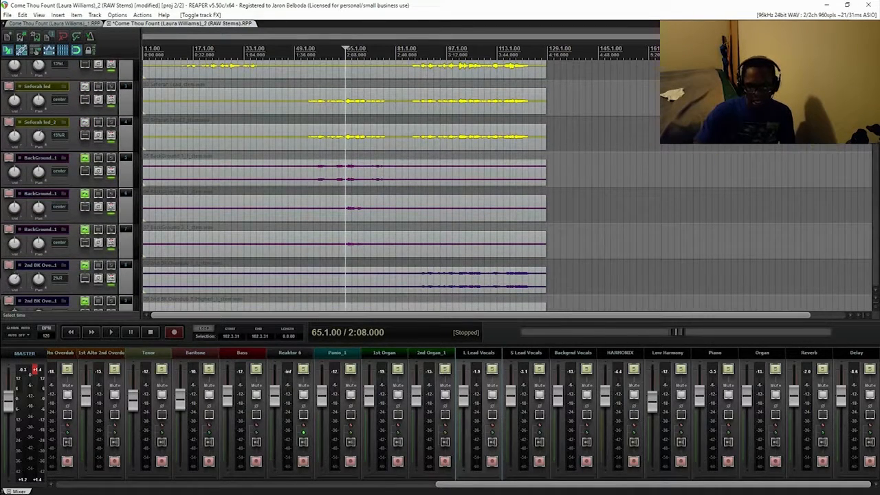
scroll(869, 151, up, 3)
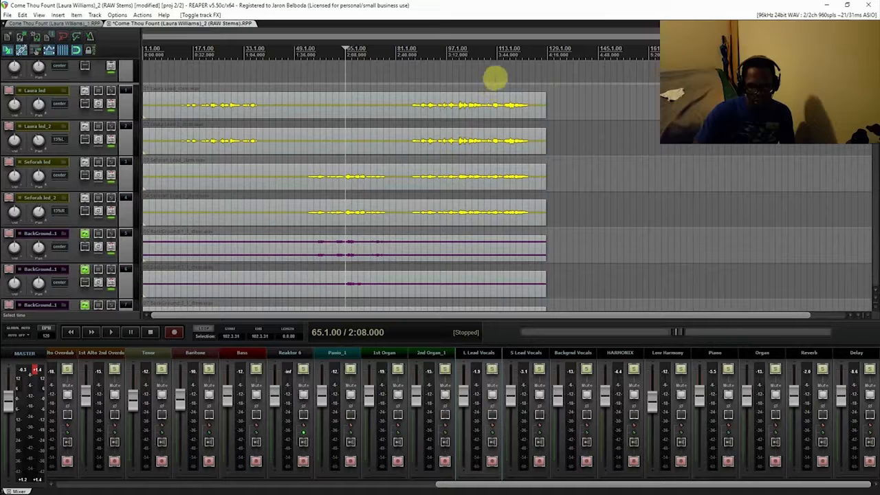
click(497, 53)
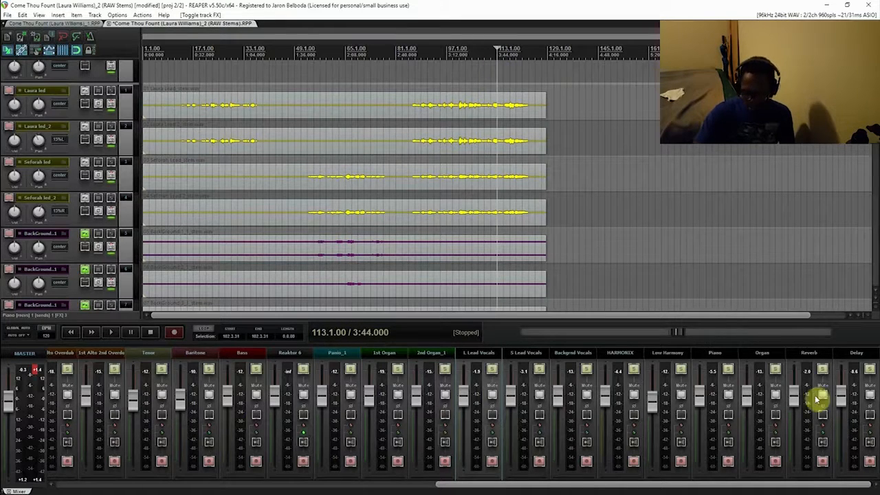
click(728, 393)
click(776, 395)
key(space)
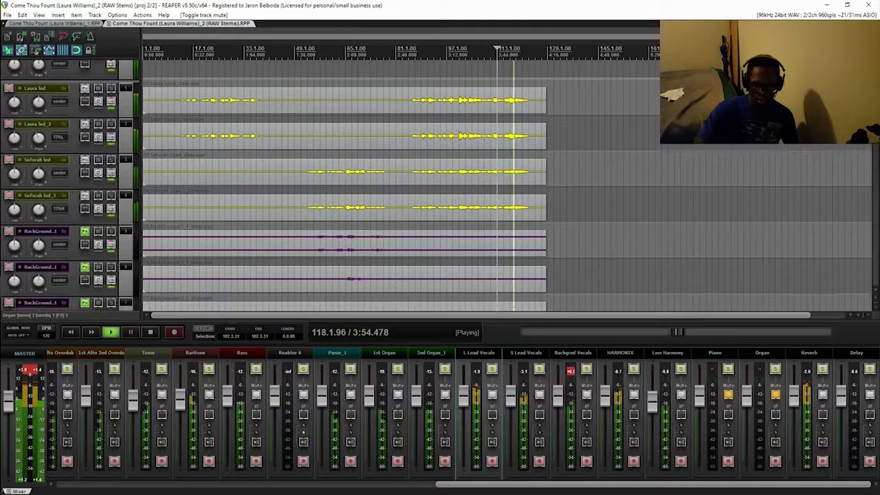
scroll(344, 185, down, 5)
scroll(343, 186, down, 1)
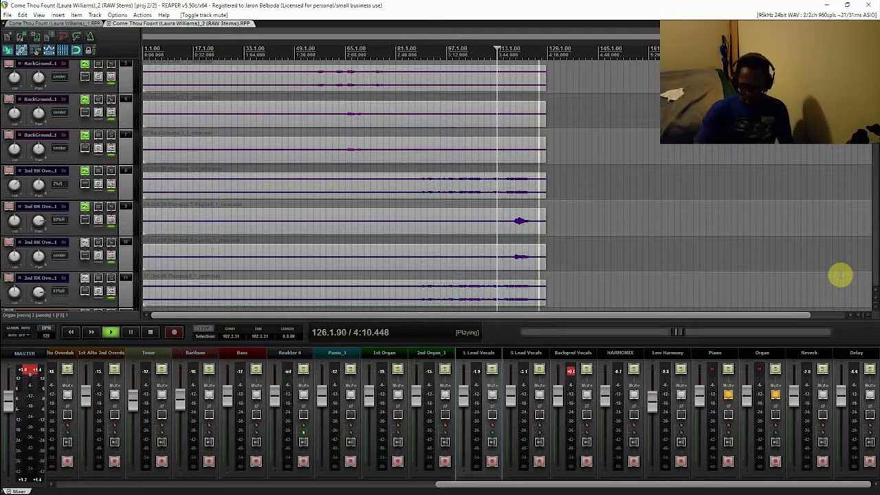
- Unmute the Piano and Organ buses and stop playback
click(729, 394)
click(777, 395)
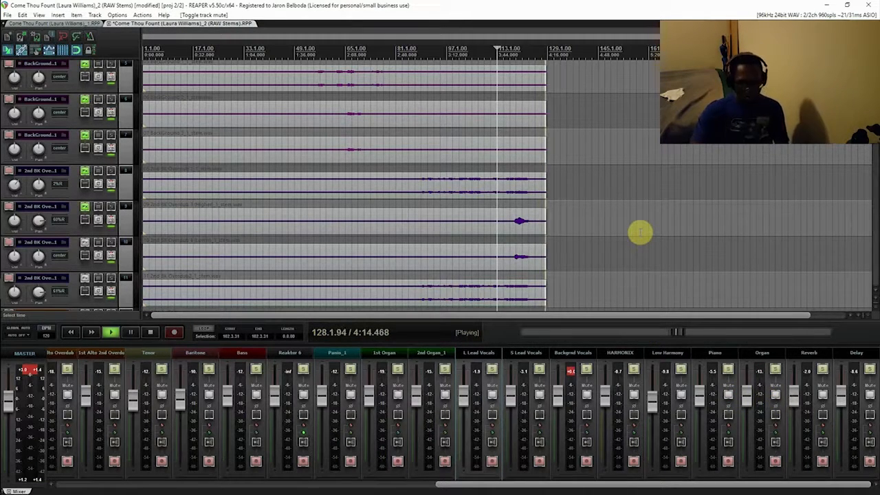
key(space)
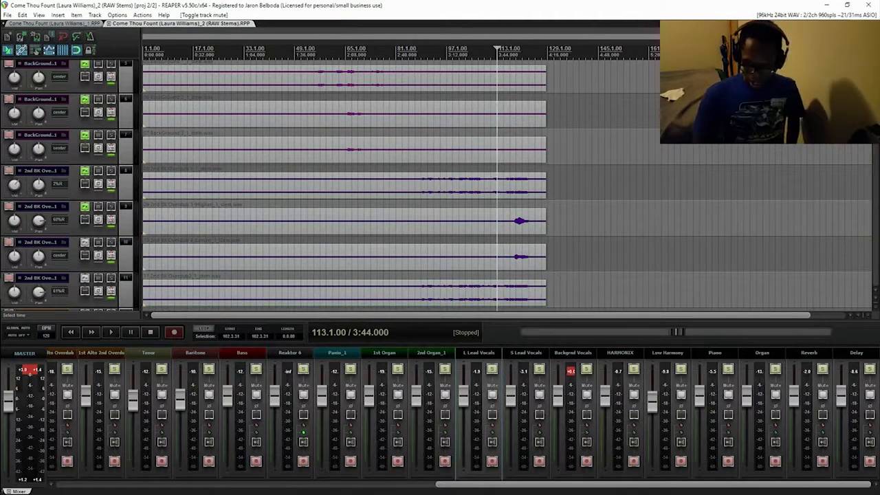
- Bring the lead vocal tracks back into view and return the edit cursor to the start of the project
scroll(859, 151, up, 5)
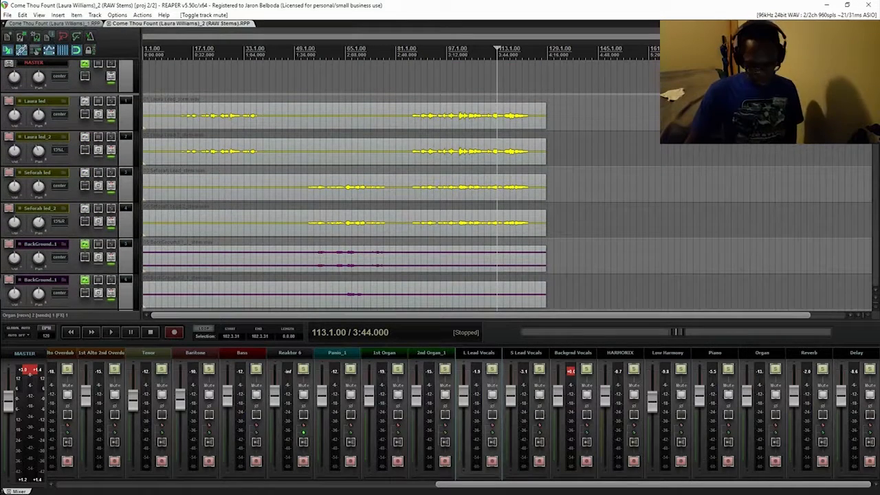
click(458, 76)
click(413, 67)
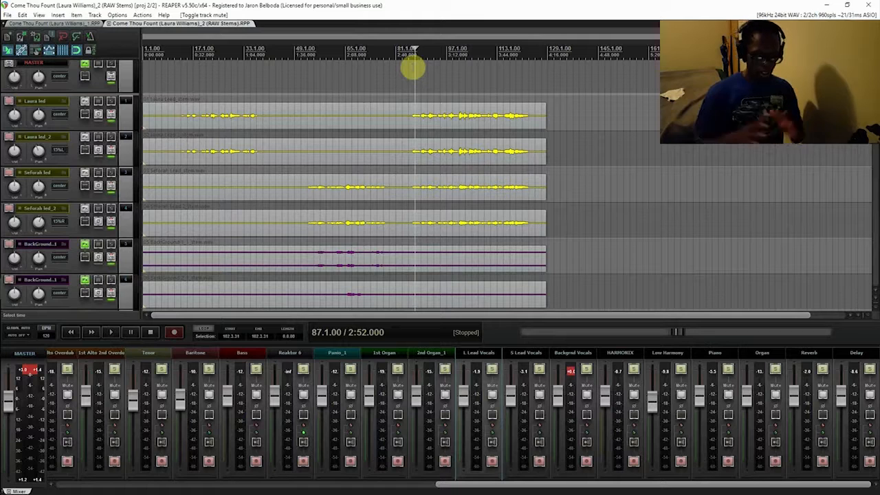
key(Home)
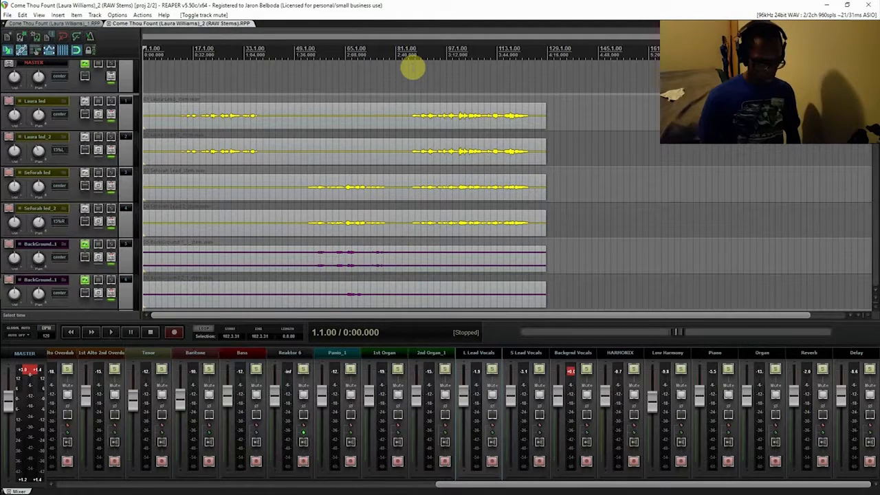